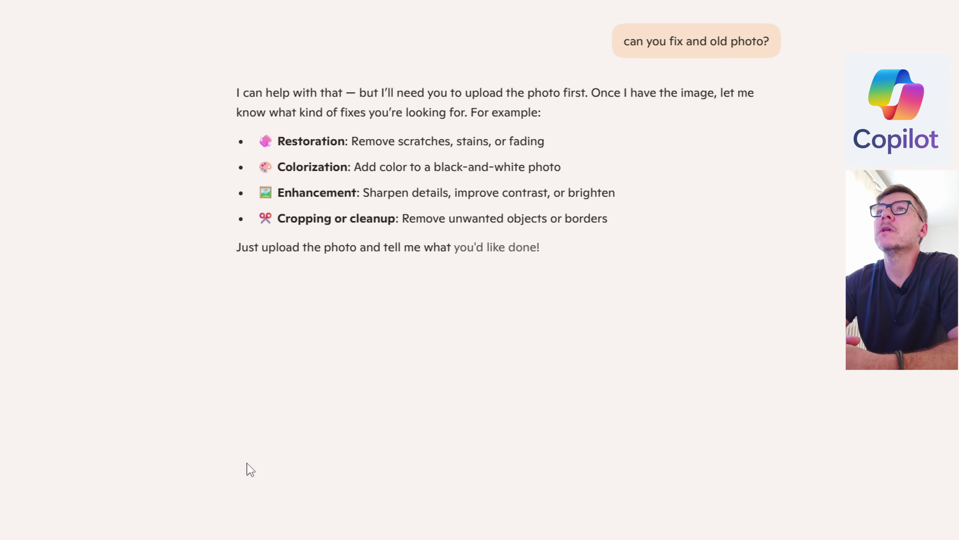
- Attach the photo XMBW9939.JPEG from the computer to the Copilot chat message
left_click(370, 486)
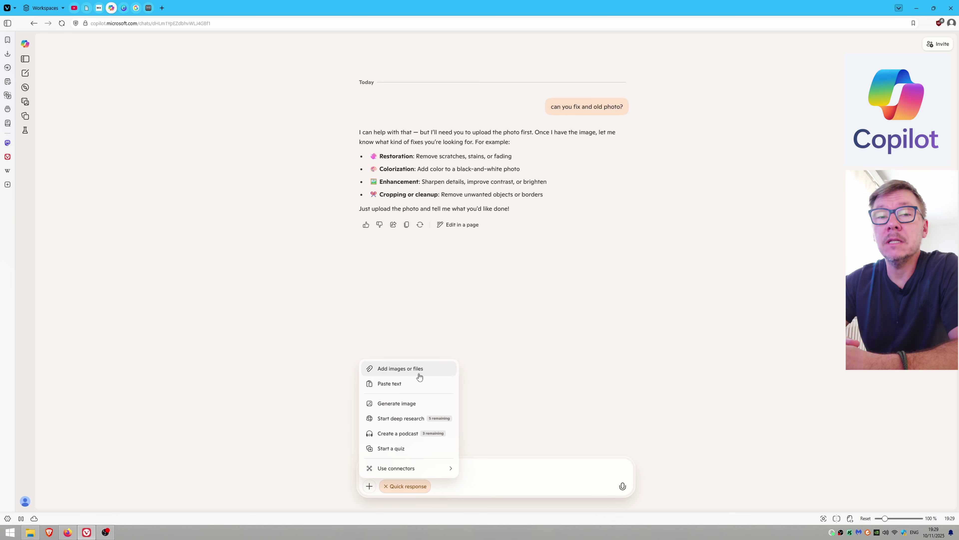
left_click(418, 377)
scroll(383, 197, "down", 3)
left_click(377, 114)
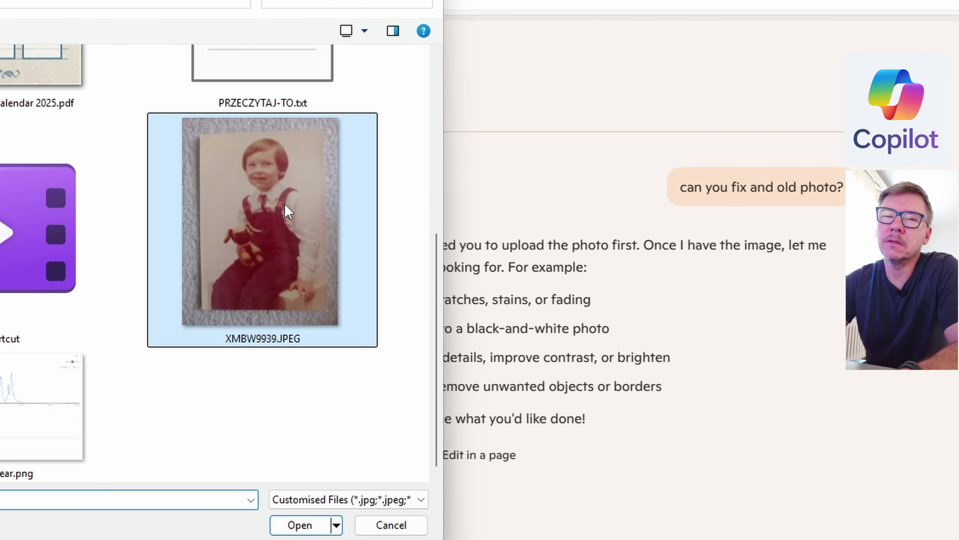
left_click(300, 525)
- Send the prompt "make it look awesome, like 4K :D Enhance, cropp, resotre etc :D" with the attached photo
type("make it look awesome, like 4K :D")
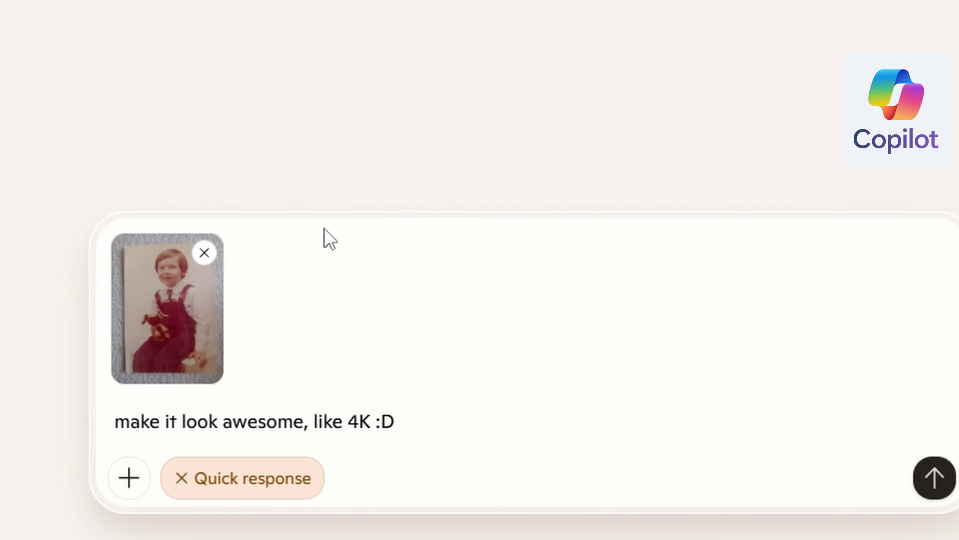
type(" Enhance, cropp, resotre etc :D")
key("Return")
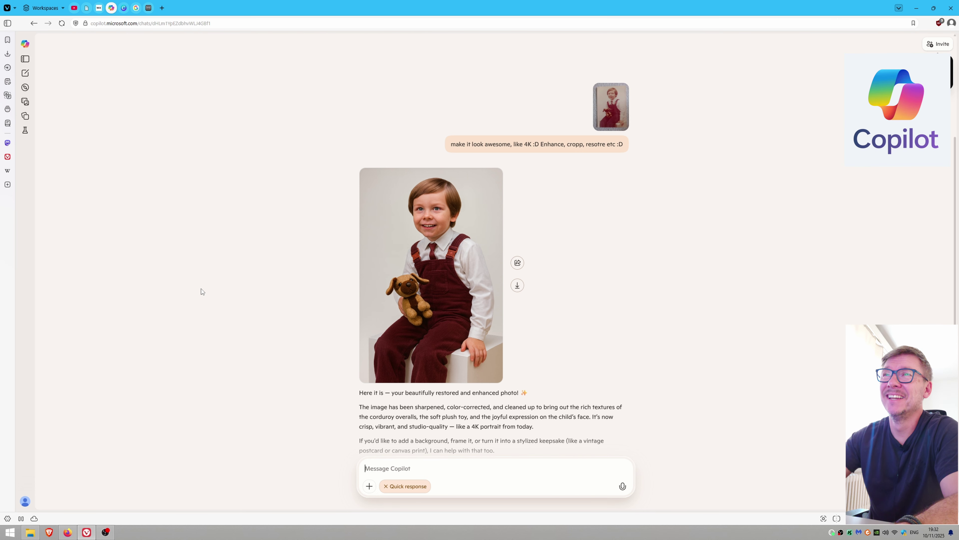
- Open the original XMBW9939.JPEG from the desktop side by side with the Copilot result and compare the child's face up close
left_click_drag(567, 8, 763, 26)
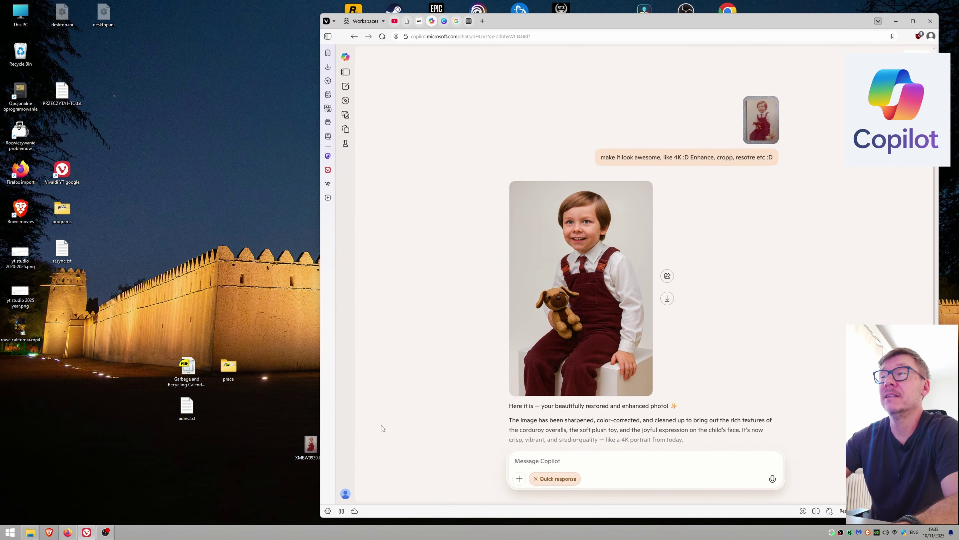
double_click(306, 449)
left_click_drag(520, 34, 2, 158)
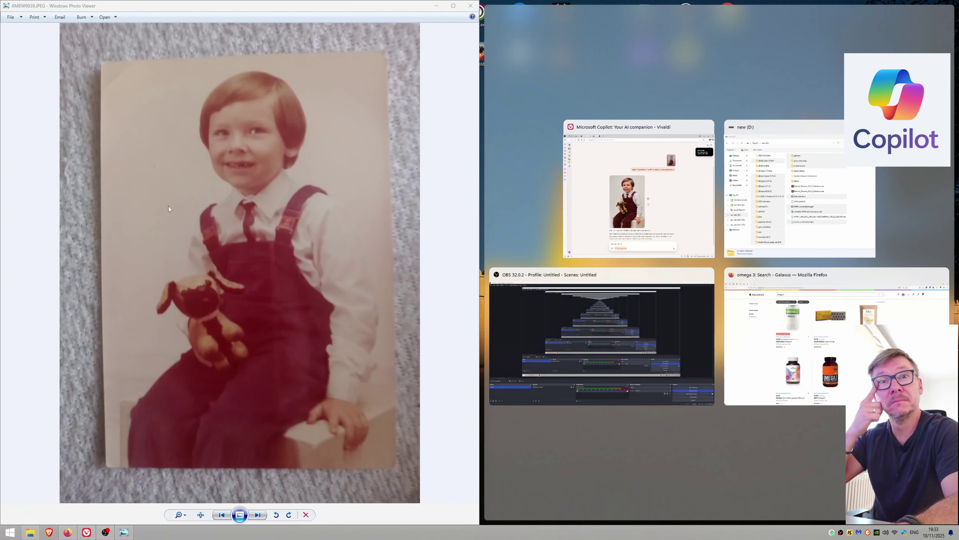
left_click(647, 180)
left_click(220, 124)
scroll(221, 123, "up", 5)
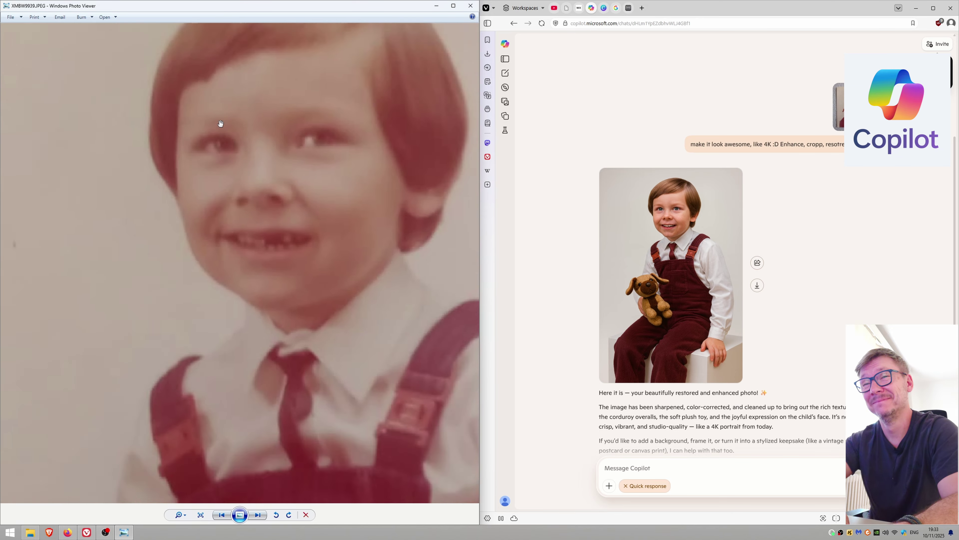
scroll(220, 124, "down", 3)
- Write the reply "mate...thats not the same kid." in the Copilot chat
left_click(695, 228)
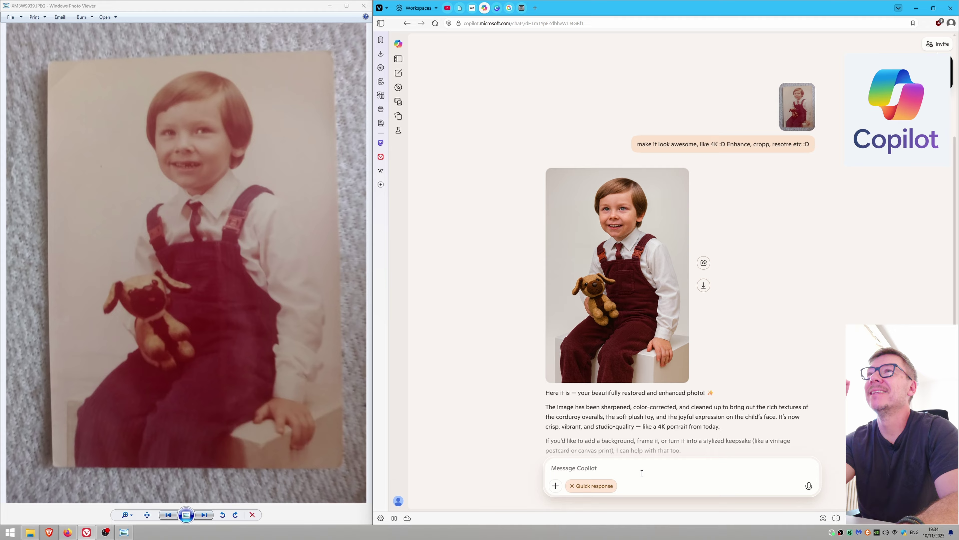
type("mate...thats")
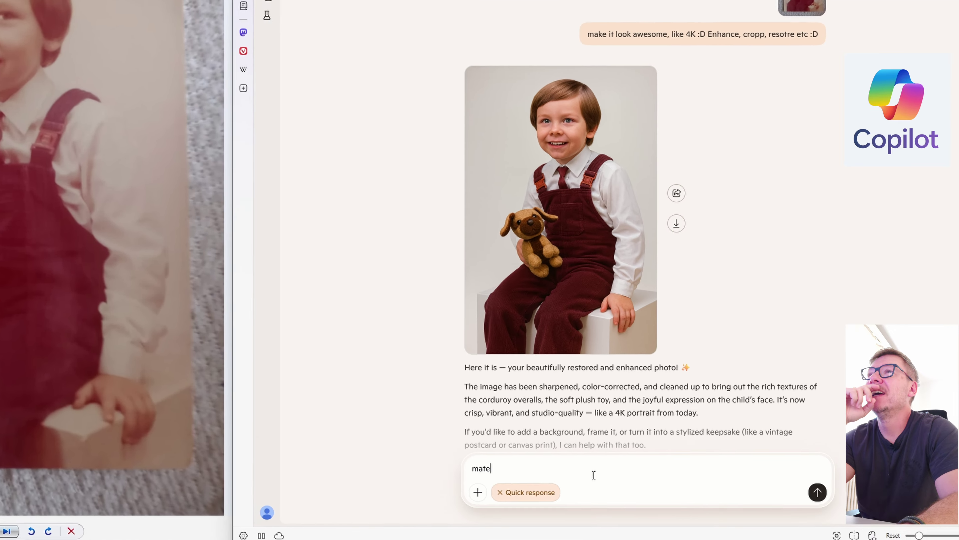
type(" not the same kid.")
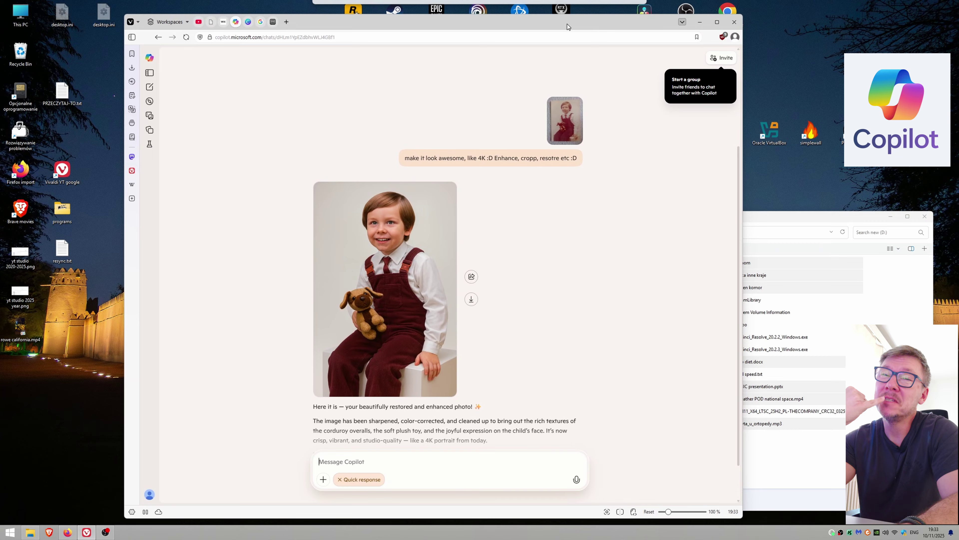
- Place the original photo in one half of the screen and the Copilot chat in the other, and examine the original face enlarged
left_click_drag(570, 24, 762, 25)
double_click(308, 446)
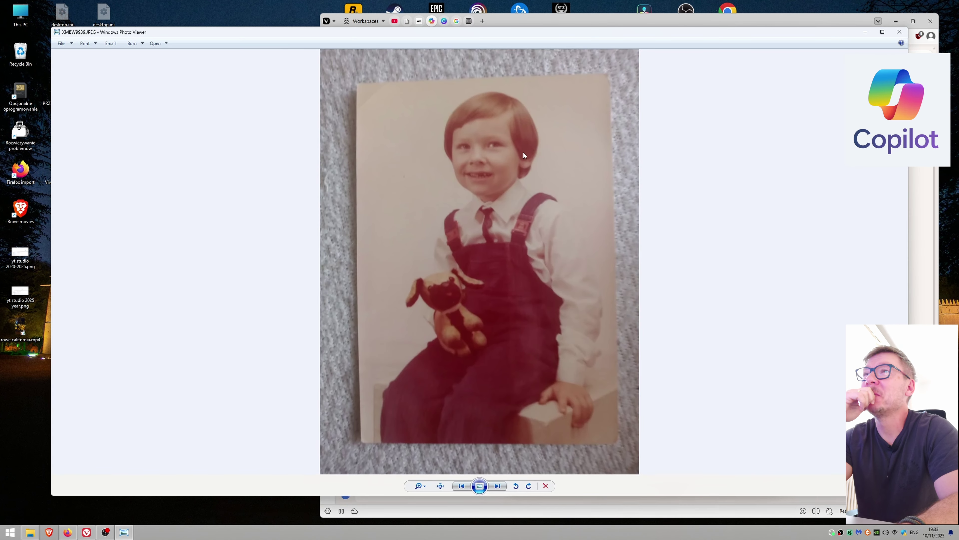
key("super+Left")
left_click(638, 191)
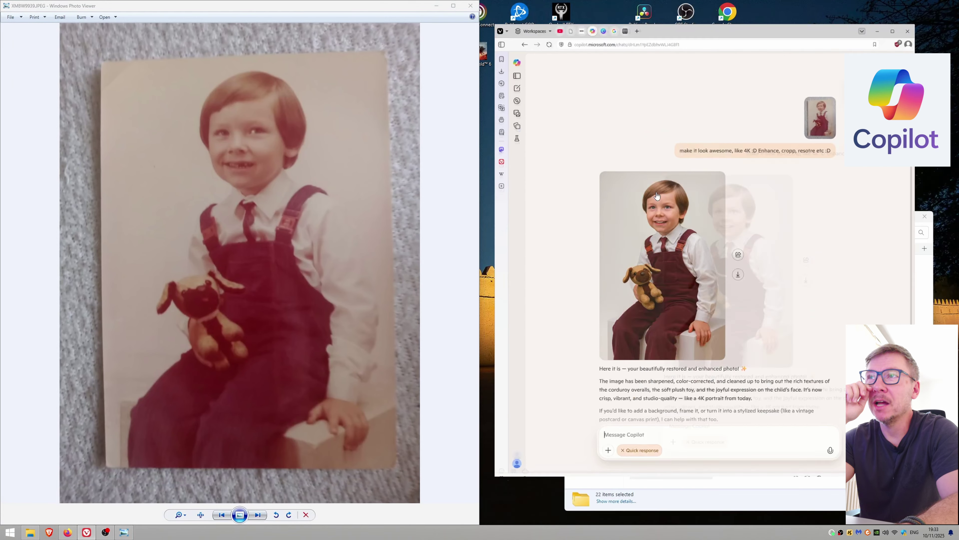
scroll(221, 128, "up", 5)
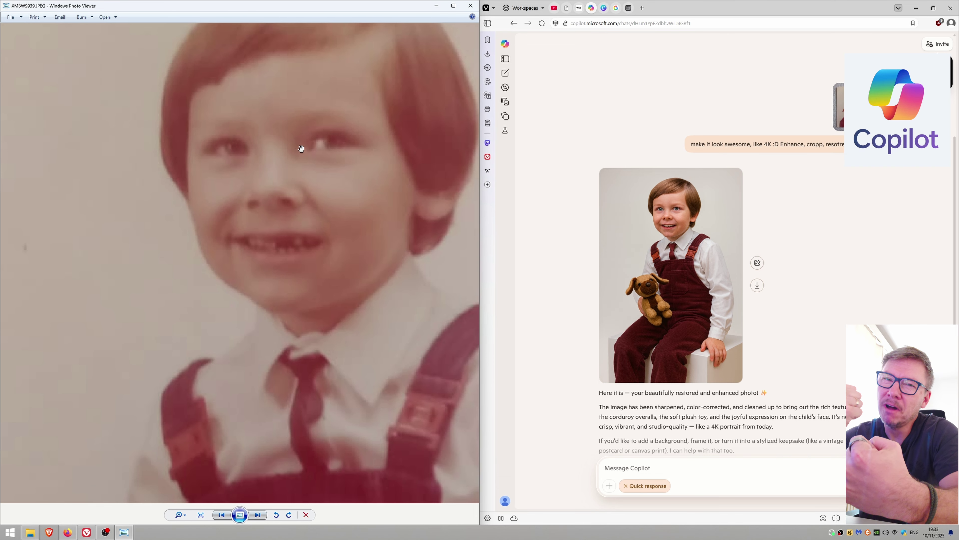
left_click(643, 228)
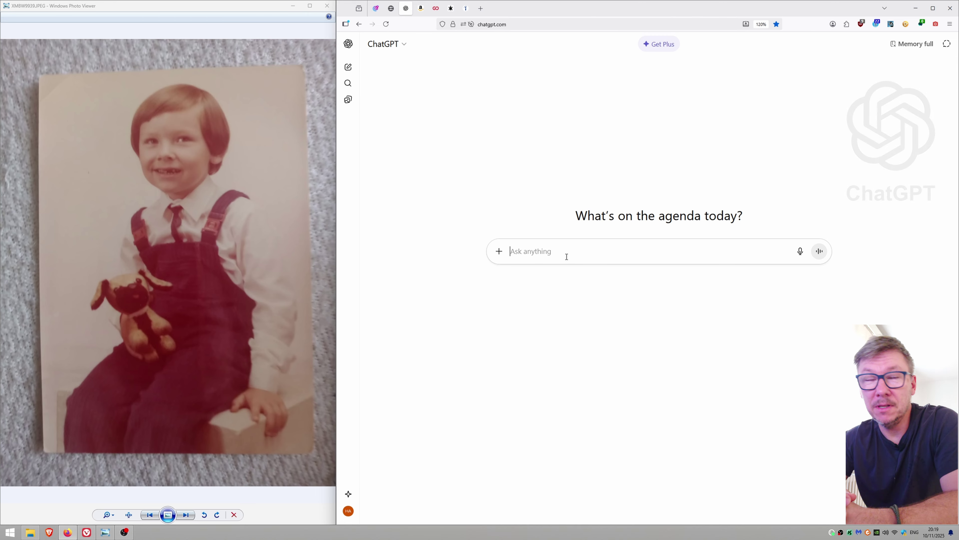
- Ask ChatGPT "can U restore old photo?" in a new chat
type("can UU restore old ")
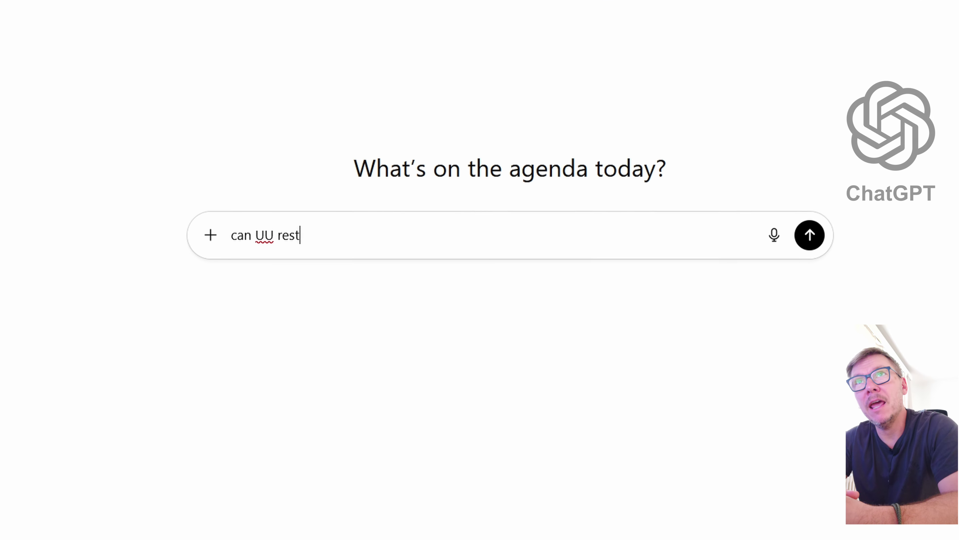
type("photo?")
left_click(277, 230)
- Attach XMBW9939.JPEG from the Desktop folder to the ChatGPT message
left_click(198, 230)
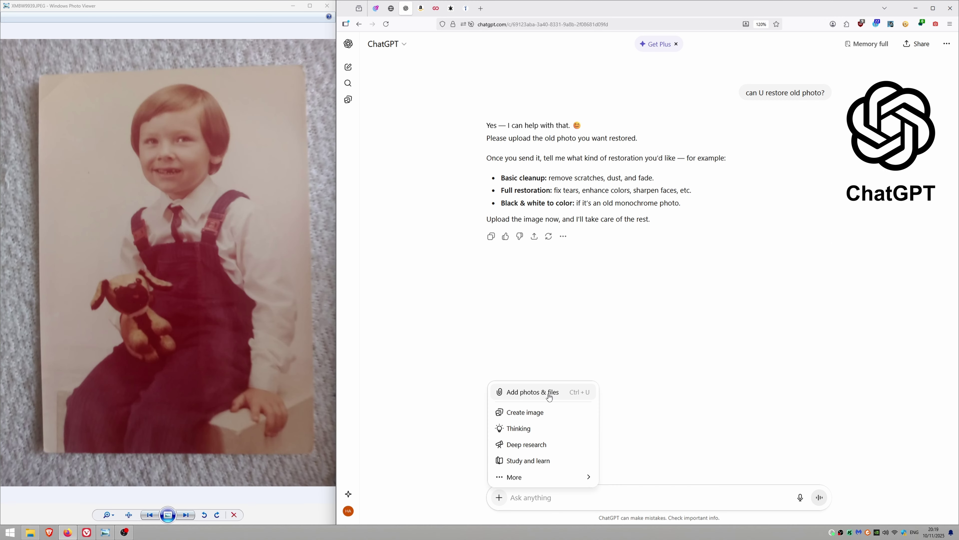
left_click(548, 393)
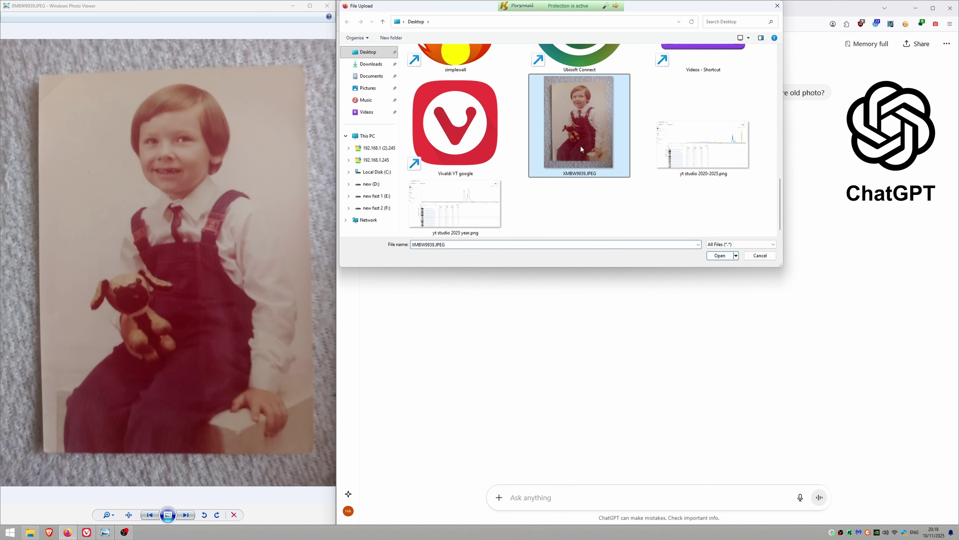
double_click(592, 146)
- Send the prompt "please restore, dont change anything. just improve quality please" with the attached photo
type("please ")
type("restore, dont change anything. ju")
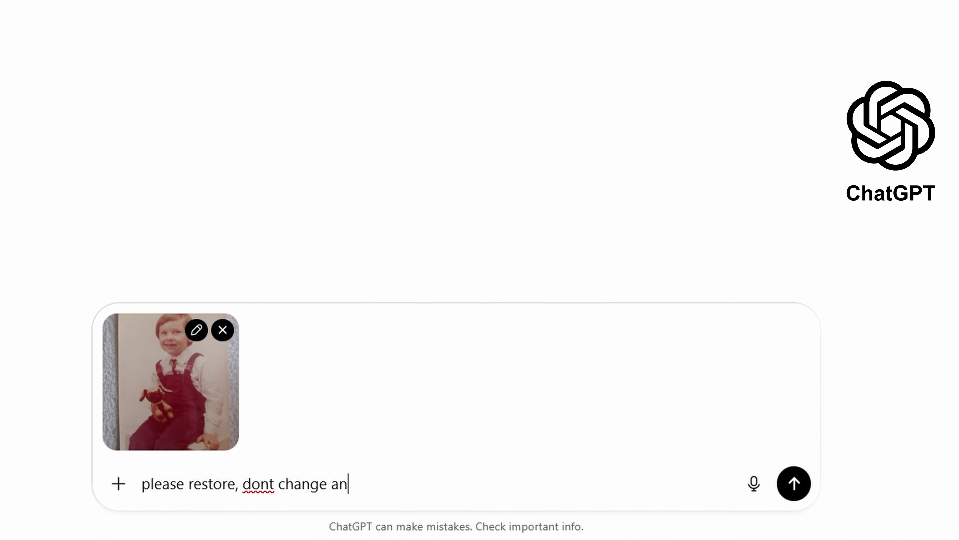
type("st improve quality please")
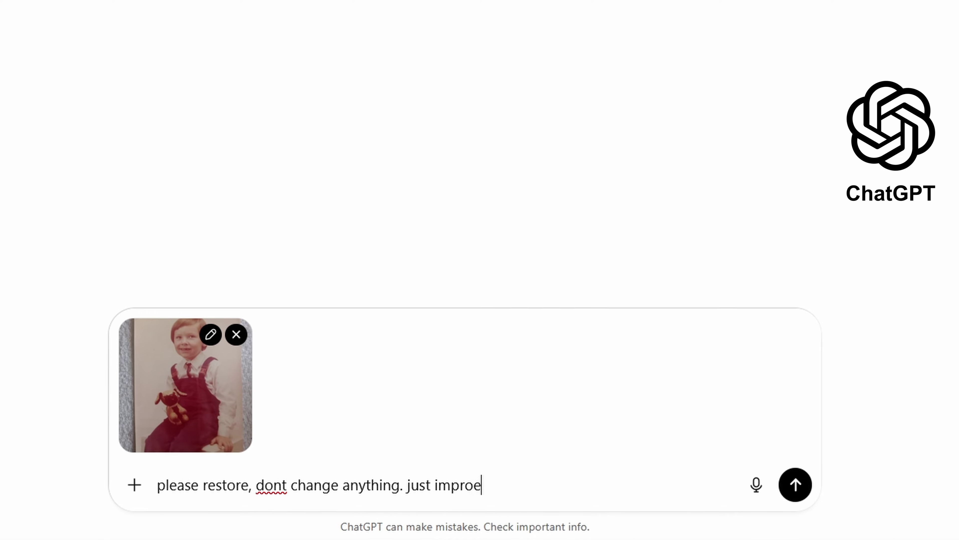
key("Return")
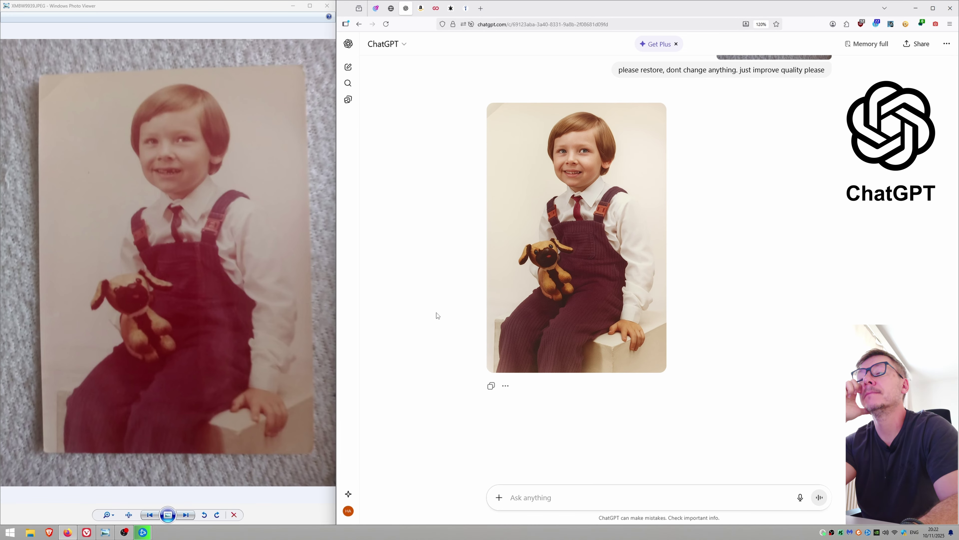
- Examine the original photo enlarged against the restored version in the ChatGPT chat
left_click(190, 167)
scroll(189, 163, "up", 3)
scroll(227, 199, "down", 3)
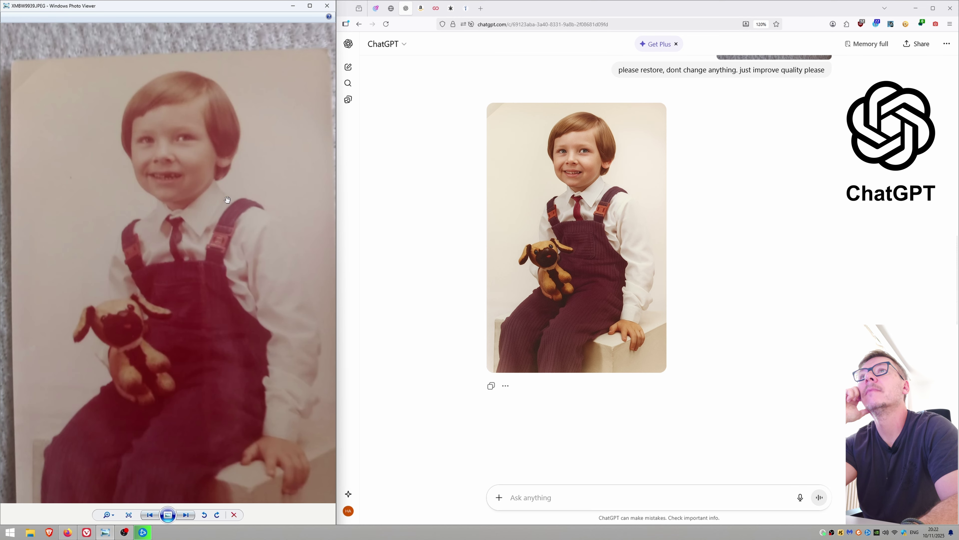
scroll(240, 248, "down", 2)
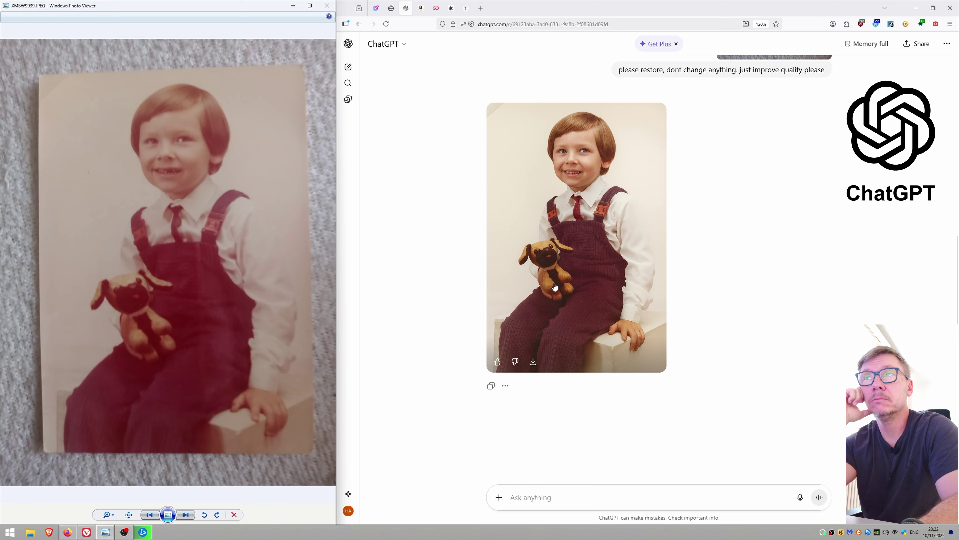
- Download the restored ChatGPT image, open it in Windows Photo Viewer beside the original, and widen the original's window
left_click(532, 362)
left_click(748, 44)
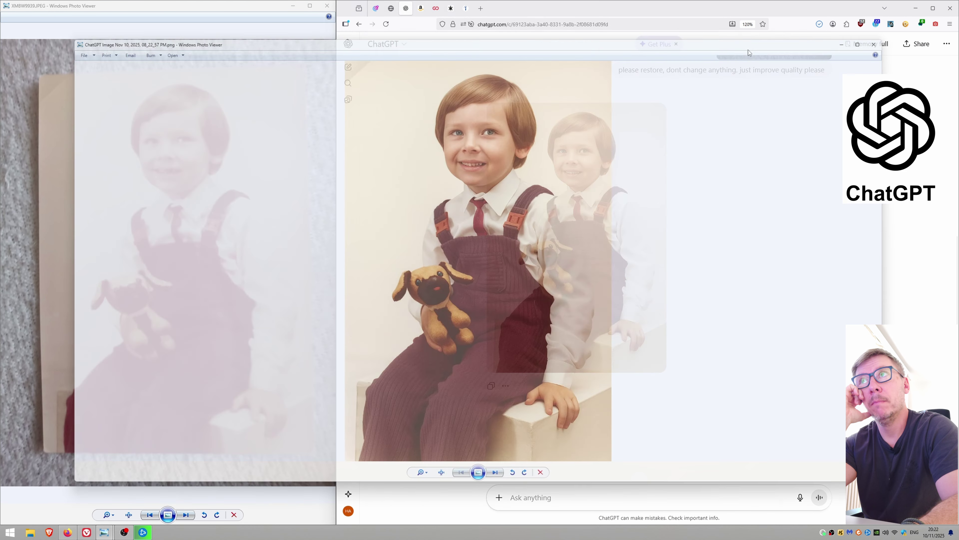
key("super+Right")
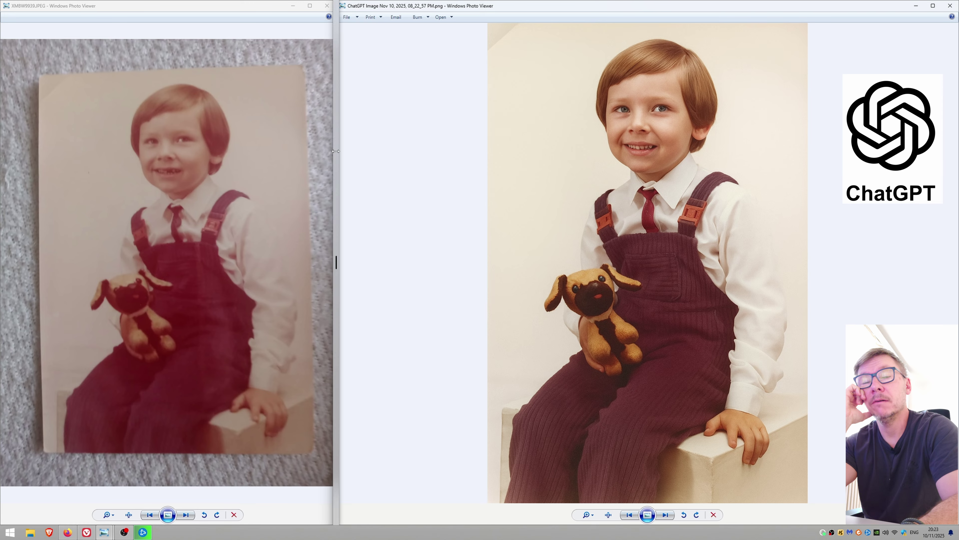
left_click_drag(337, 153, 447, 152)
- Compare the child's face, eyes and teeth in the original and the ChatGPT restoration at several magnifications
scroll(206, 149, "up", 2)
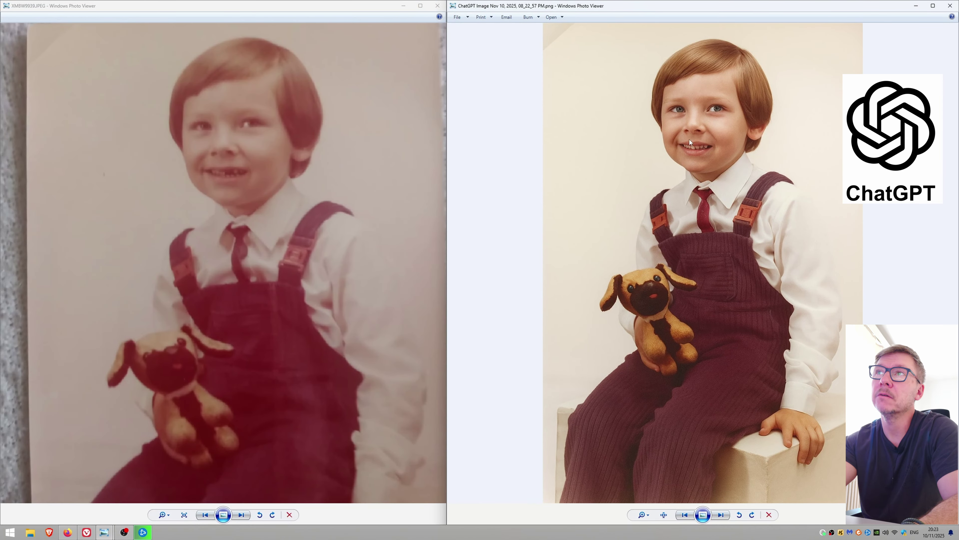
scroll(690, 142, "up", 2)
left_click(294, 182)
scroll(327, 195, "up", 1)
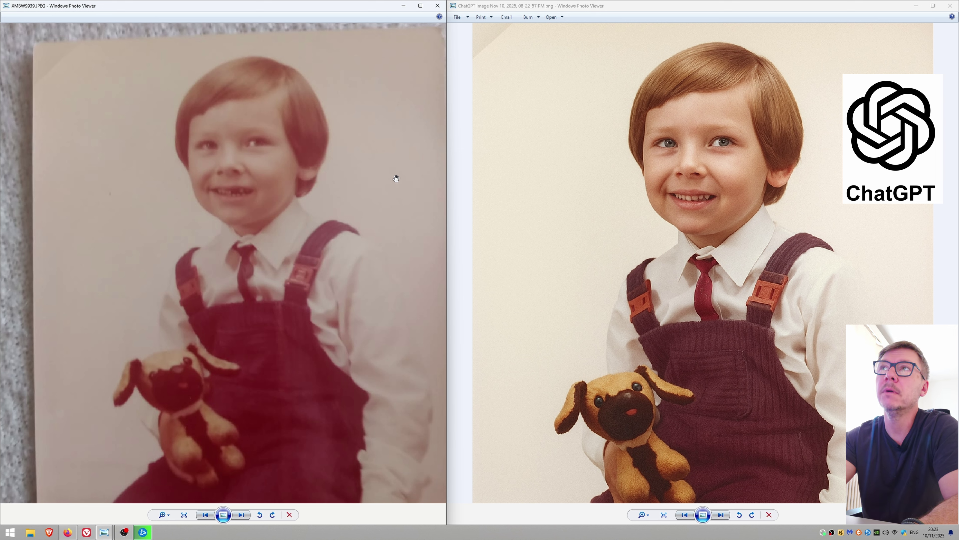
scroll(684, 199, "up", 3)
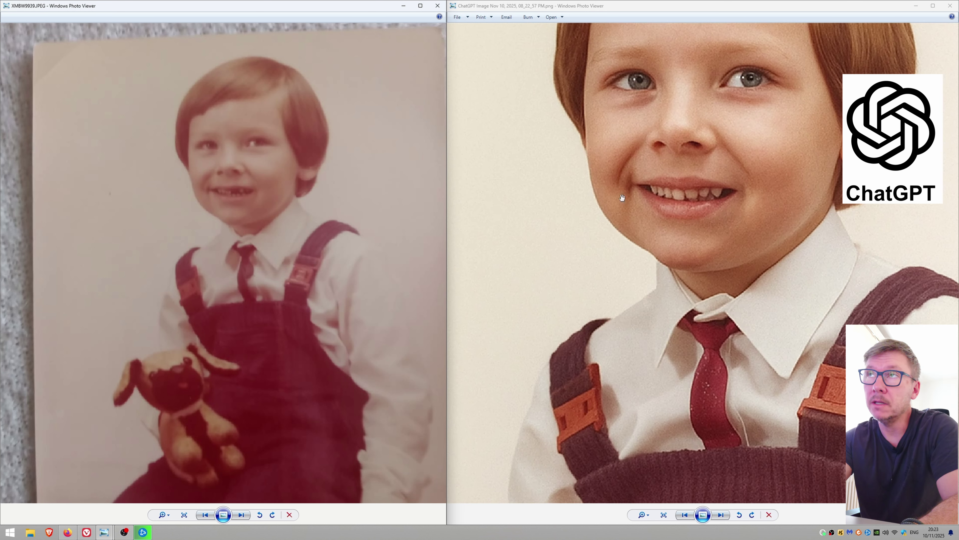
scroll(225, 201, "up", 2)
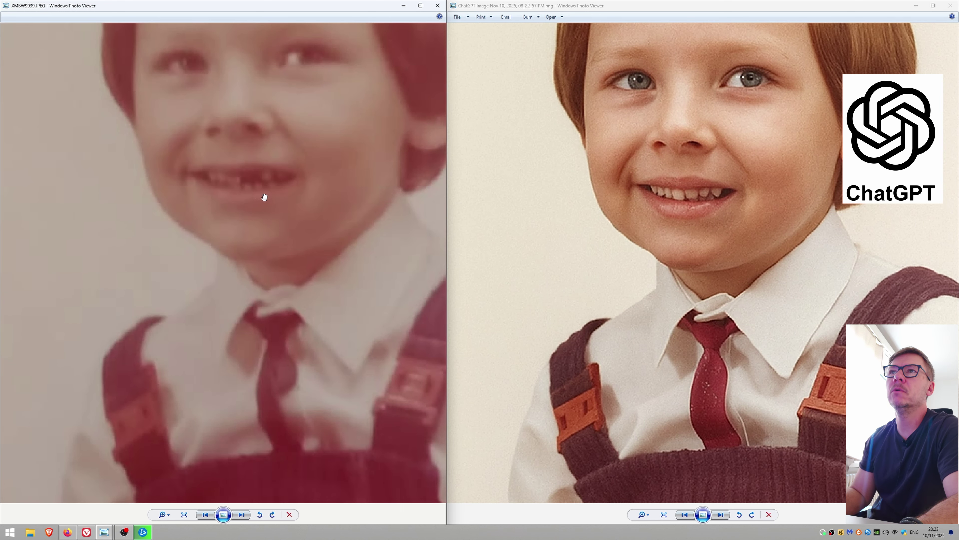
scroll(268, 182, "down", 3)
left_click(765, 197)
scroll(720, 212, "down", 1)
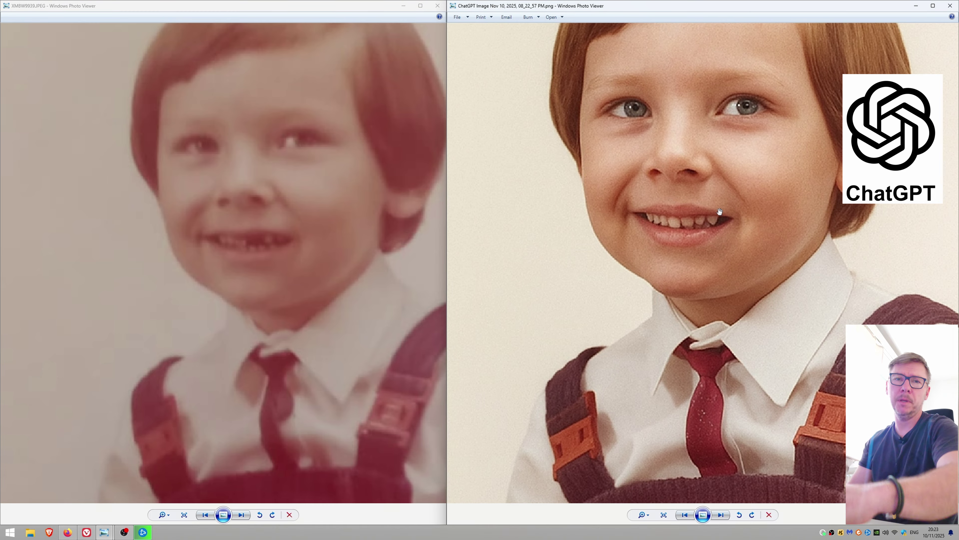
scroll(316, 186, "down", 1)
scroll(714, 155, "down", 4)
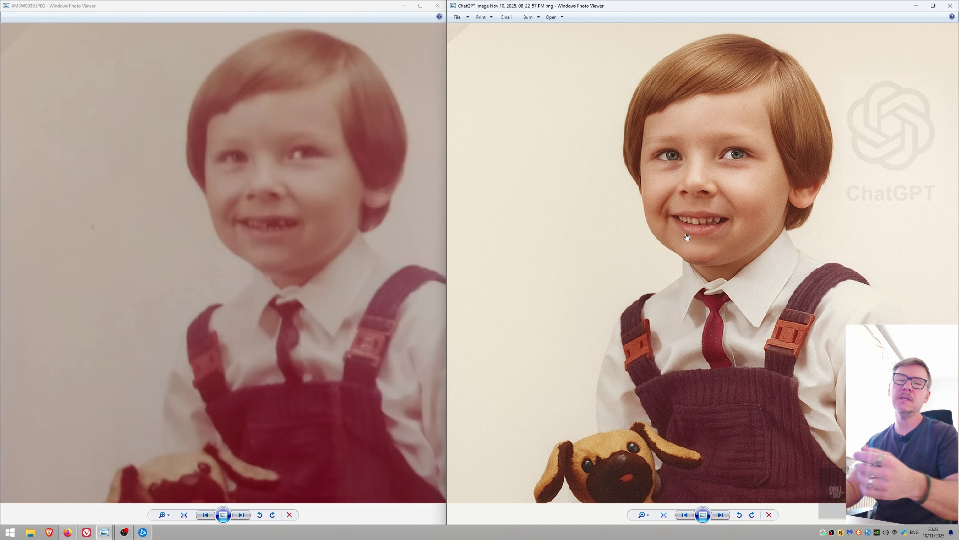
scroll(706, 260, "down", 1)
scroll(725, 310, "down", 1)
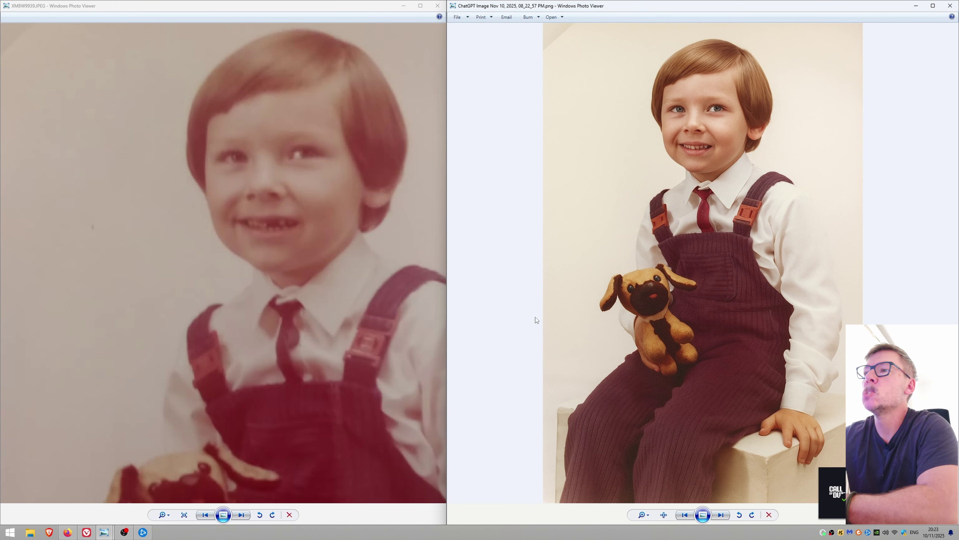
- Compare the toy dog in the original photo and the ChatGPT restoration up close
scroll(300, 361, "down", 3)
scroll(161, 321, "up", 4)
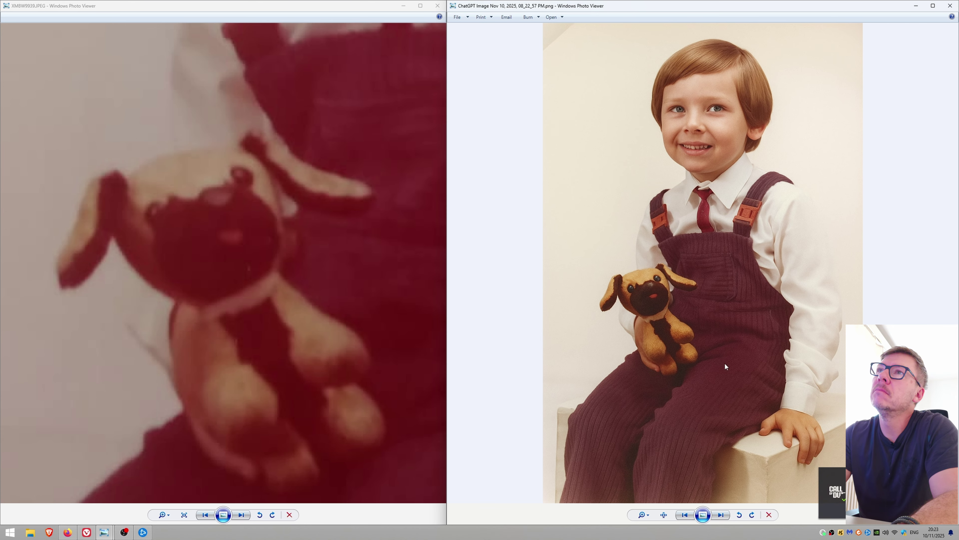
scroll(645, 314, "up", 4)
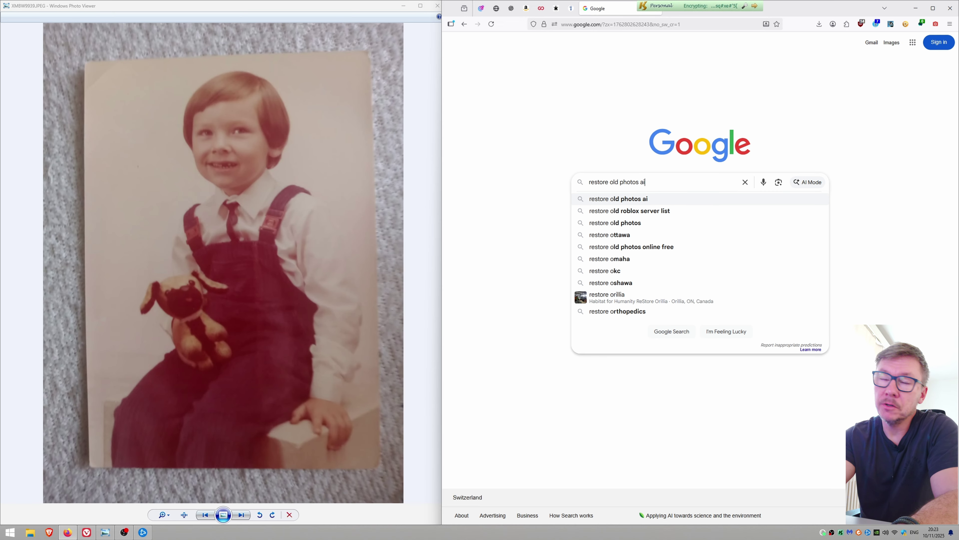
- Search Google for "restore old photos ai free" and open Picsart's Restore Old Photos with AI Online page
key("Return")
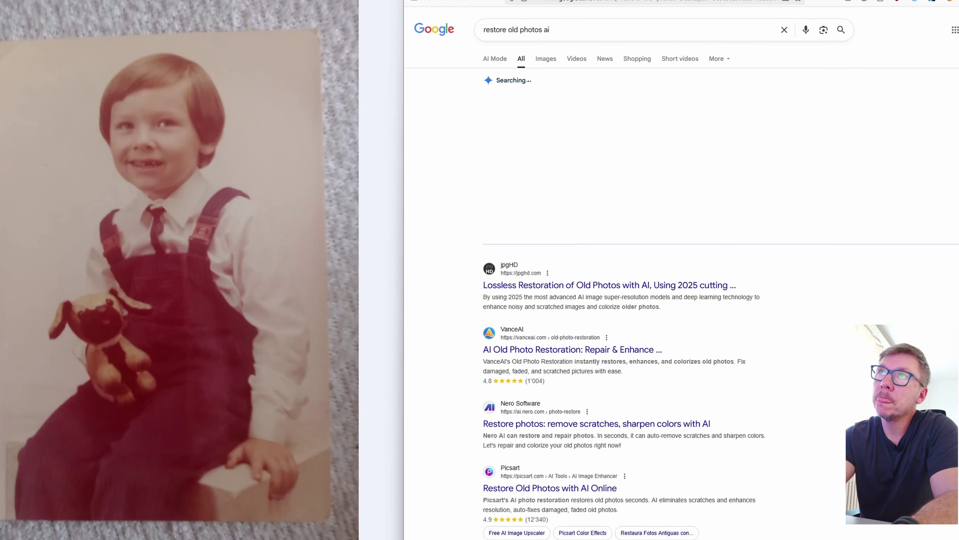
left_click(576, 16)
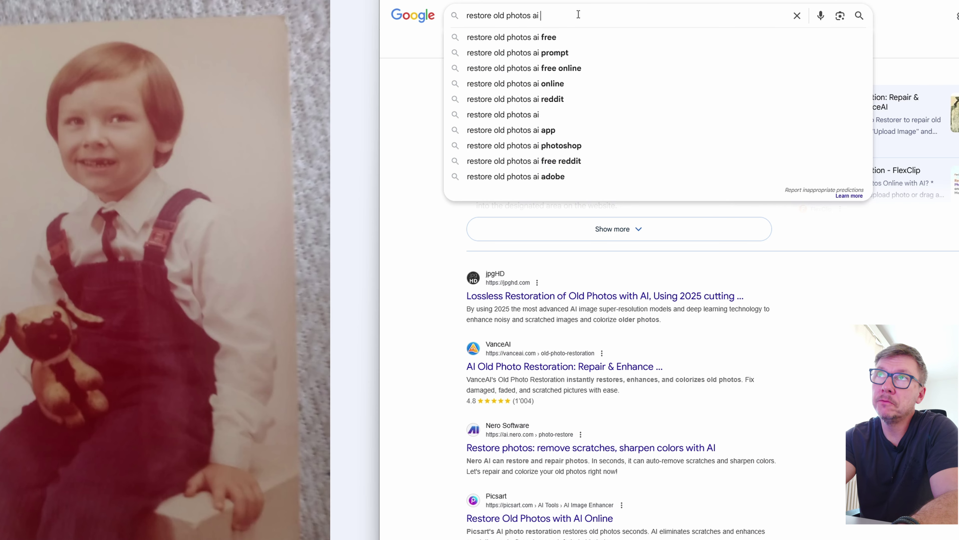
type("free")
key("Return")
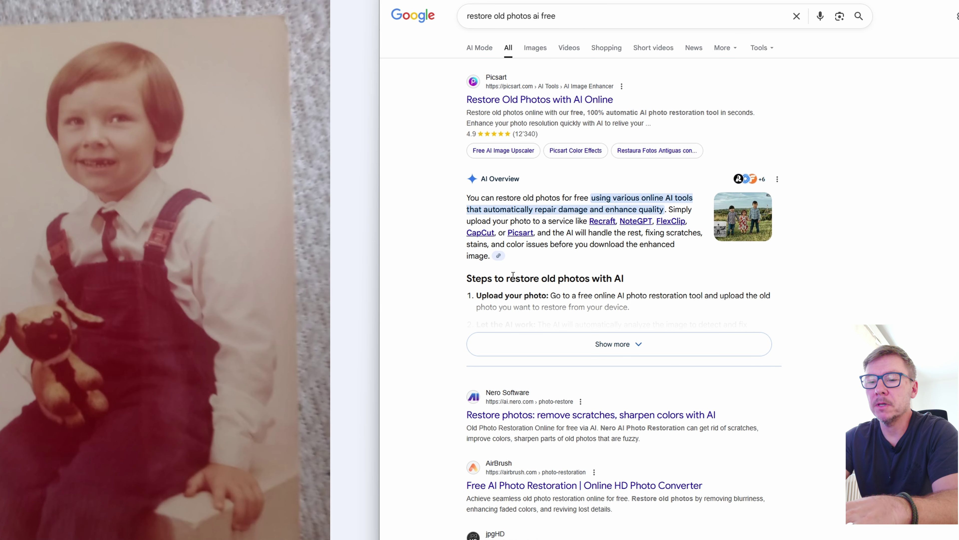
left_click(551, 101)
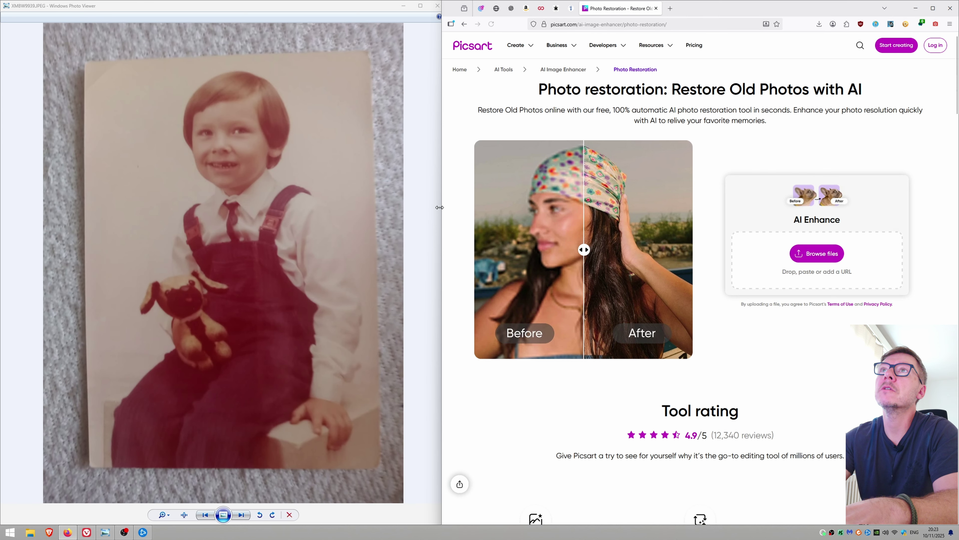
- Widen the browser window and upload XMBW9939.JPEG from the Desktop to Picsart's AI Enhance tool
left_click_drag(439, 207, 422, 208)
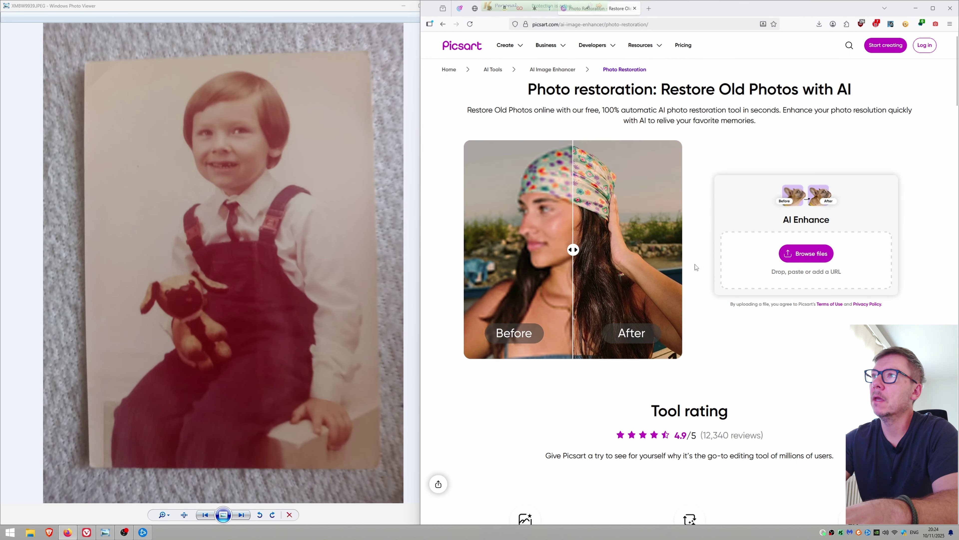
left_click(809, 253)
left_click(688, 198)
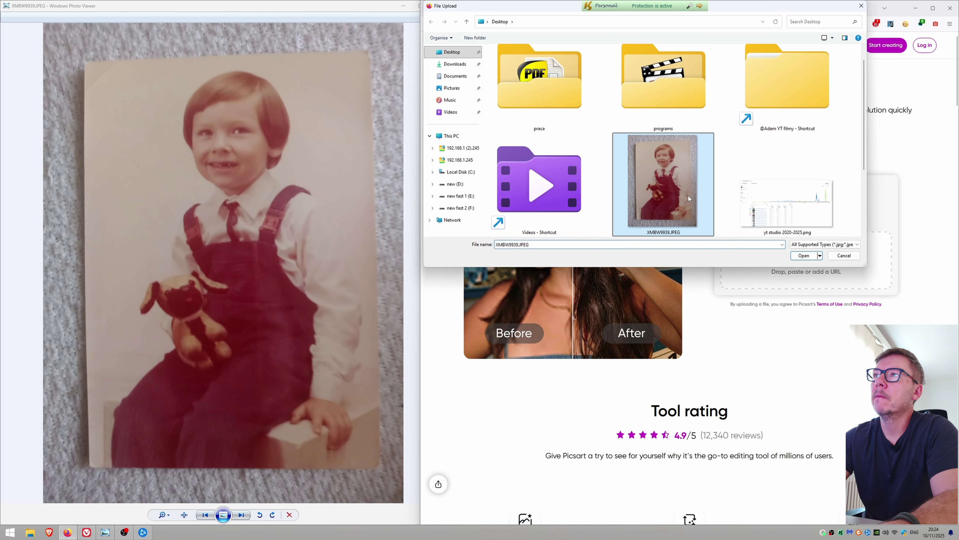
left_click(803, 255)
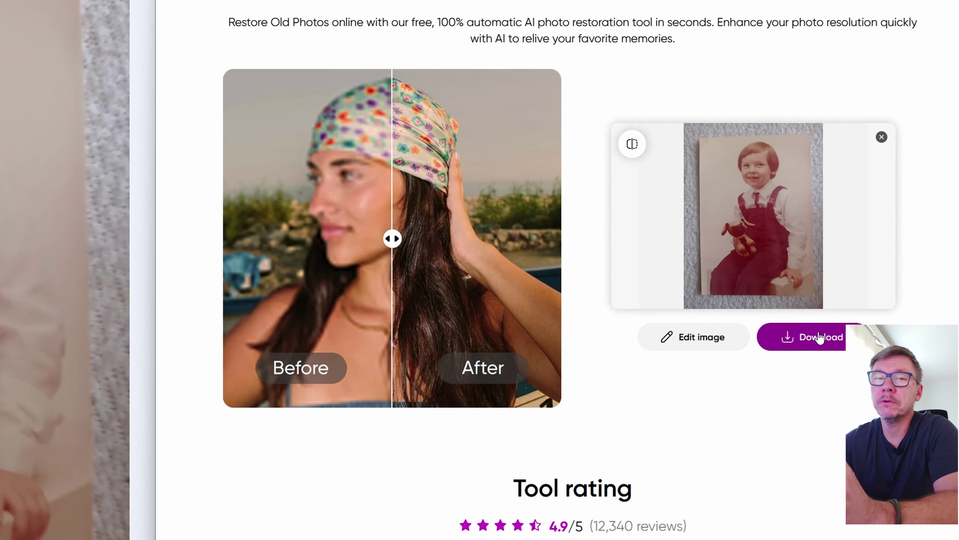
- Download the Picsart-enhanced image, open it in Windows Photo Viewer and arrange it side by side with the original photo
left_click(847, 315)
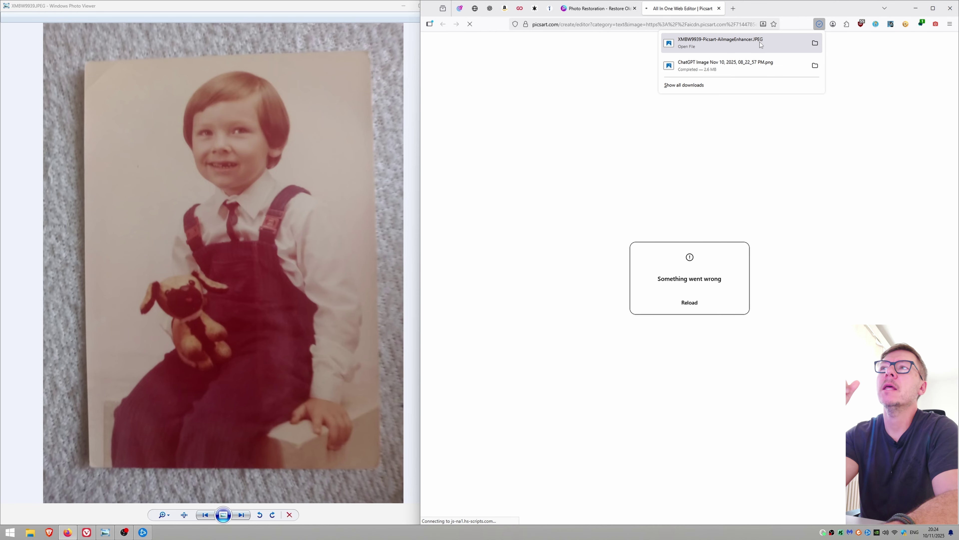
left_click(760, 44)
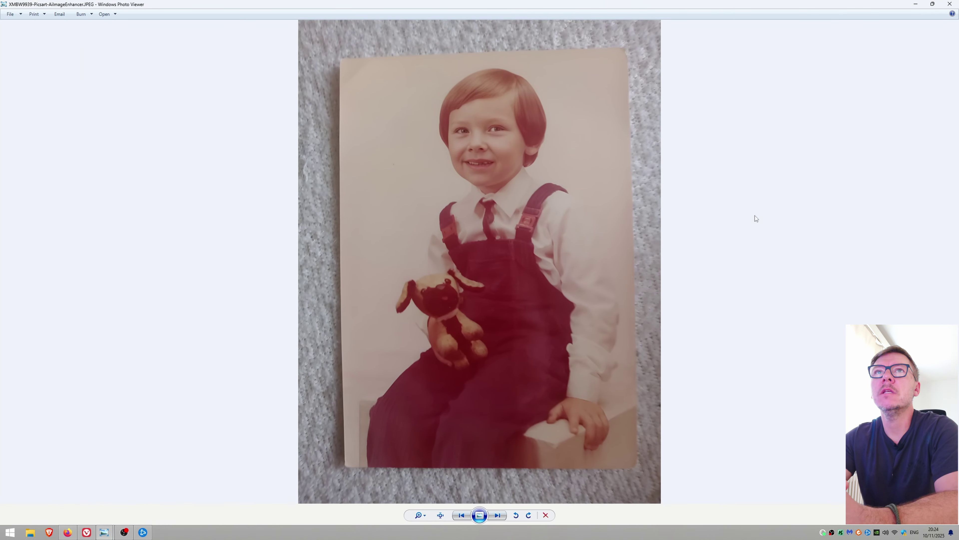
left_click_drag(543, 6, 957, 151)
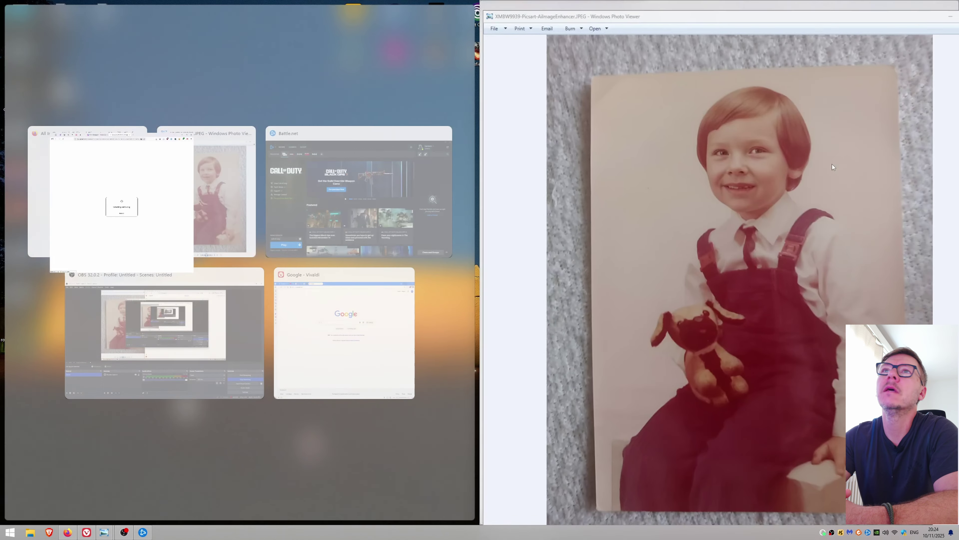
left_click(206, 192)
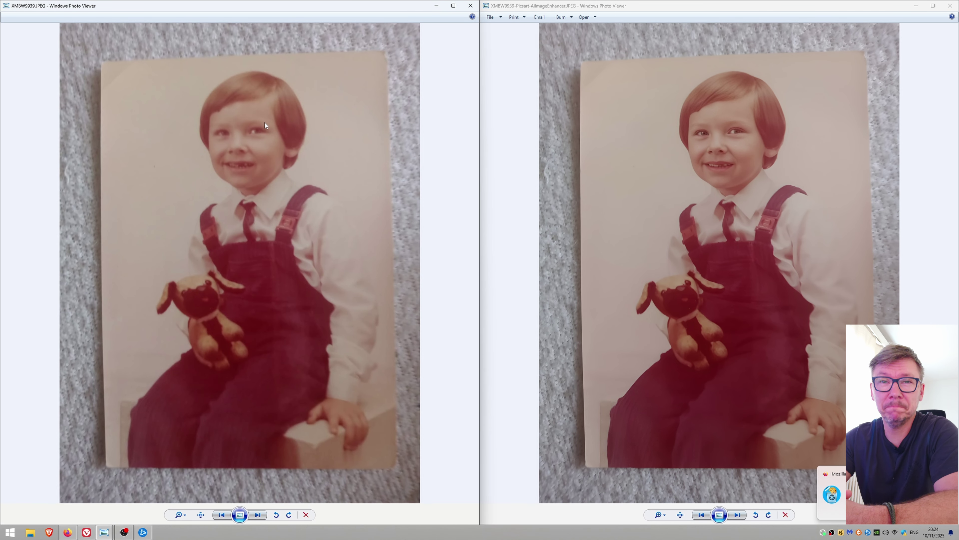
- Compare the child's face, eyes and teeth in the original photo and the Picsart version up close
scroll(264, 122, "up", 5)
scroll(733, 129, "up", 5)
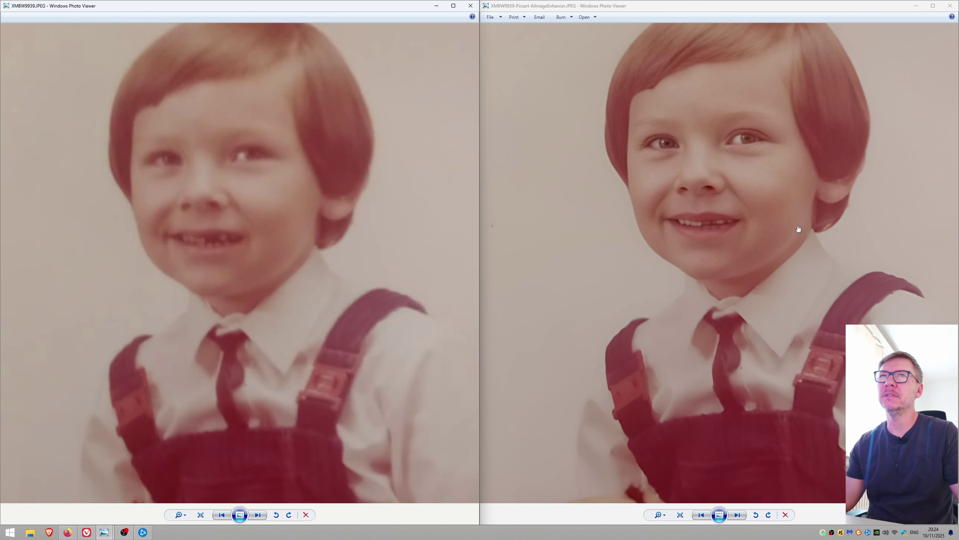
scroll(730, 242, "up", 2)
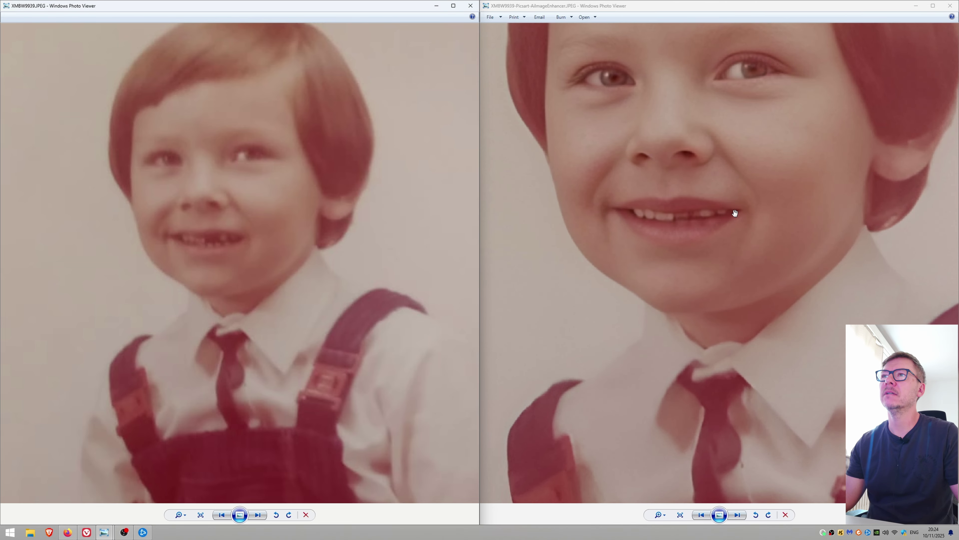
scroll(337, 173, "up", 2)
left_click_drag(133, 195, 263, 137)
scroll(307, 194, "down", 1)
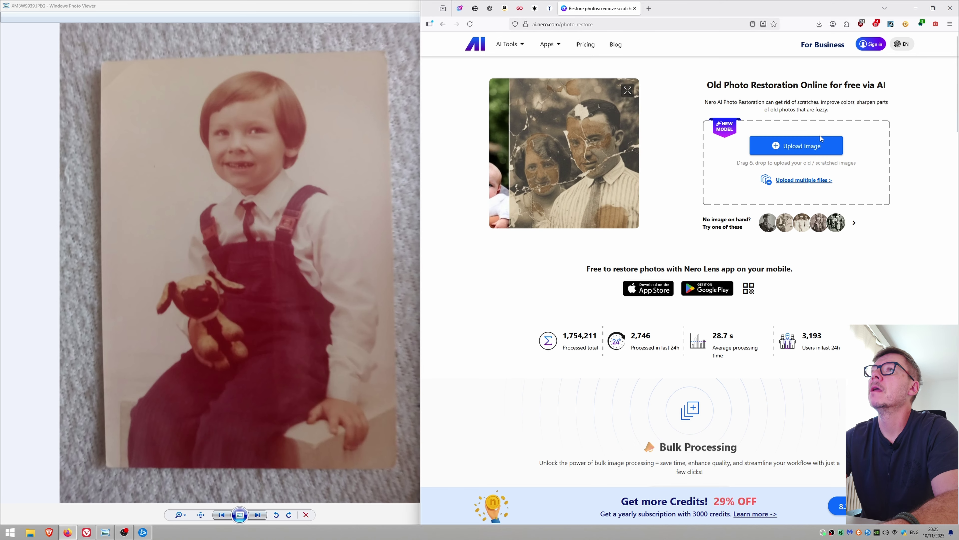
- Upload the original photo to Nero AI Photo Restoration and start restoring it with Scratch fix, Colorize and Face enhancement
left_click(815, 197)
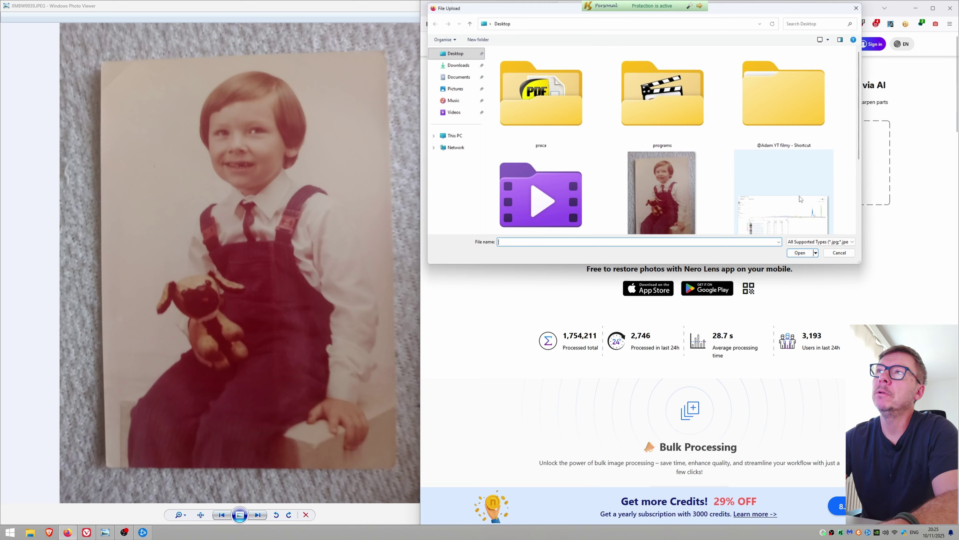
double_click(673, 205)
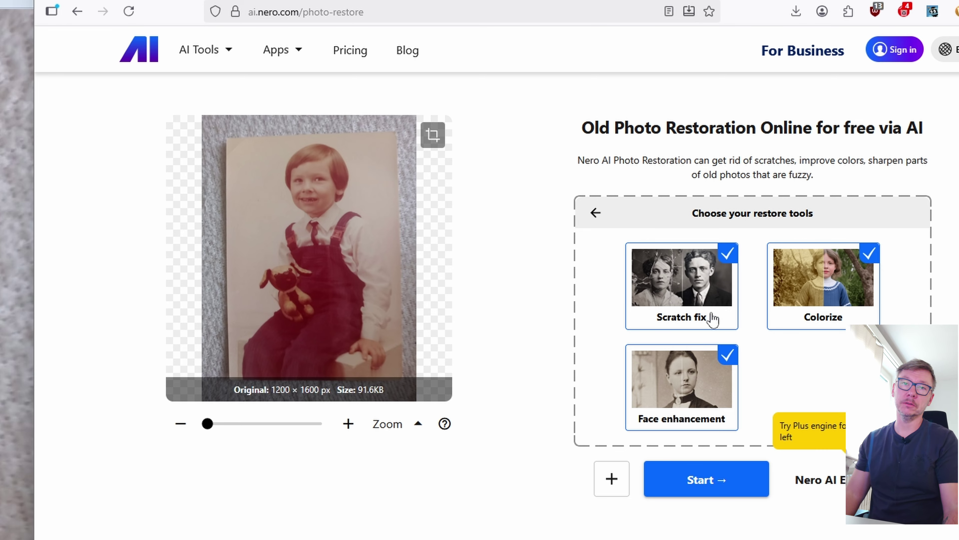
scroll(818, 353, "down", 2)
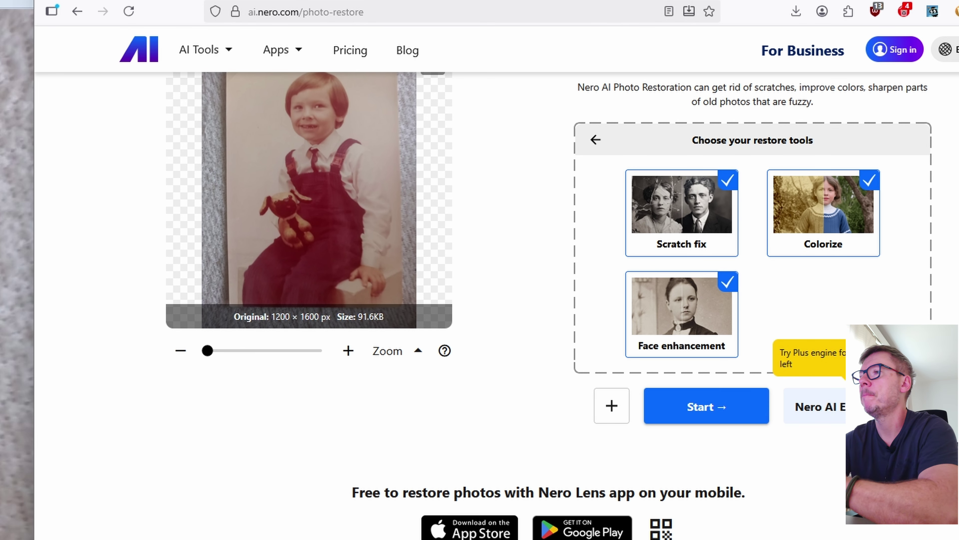
left_click(706, 405)
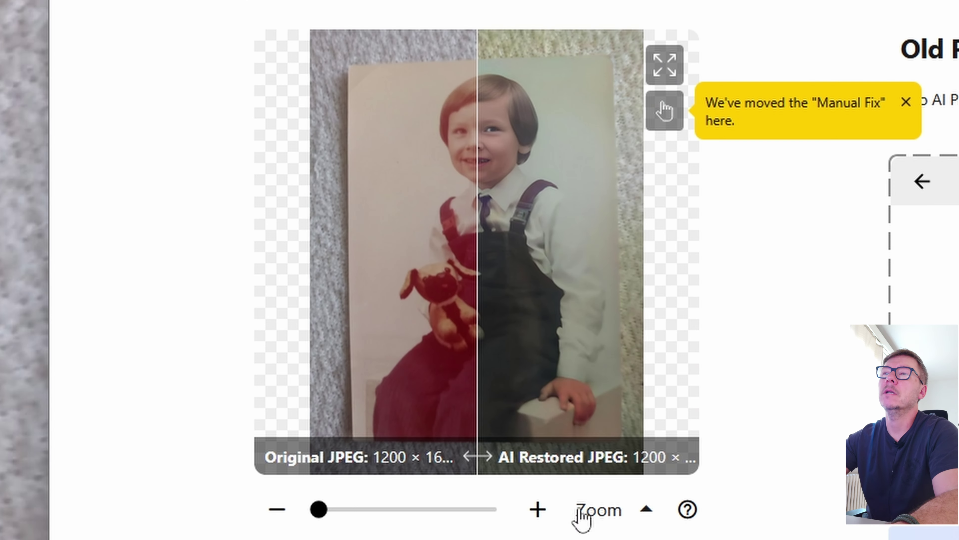
- Compare the original with Nero's restored image using the before/after divider, enlarging the child's face
left_click_drag(476, 204, 472, 416)
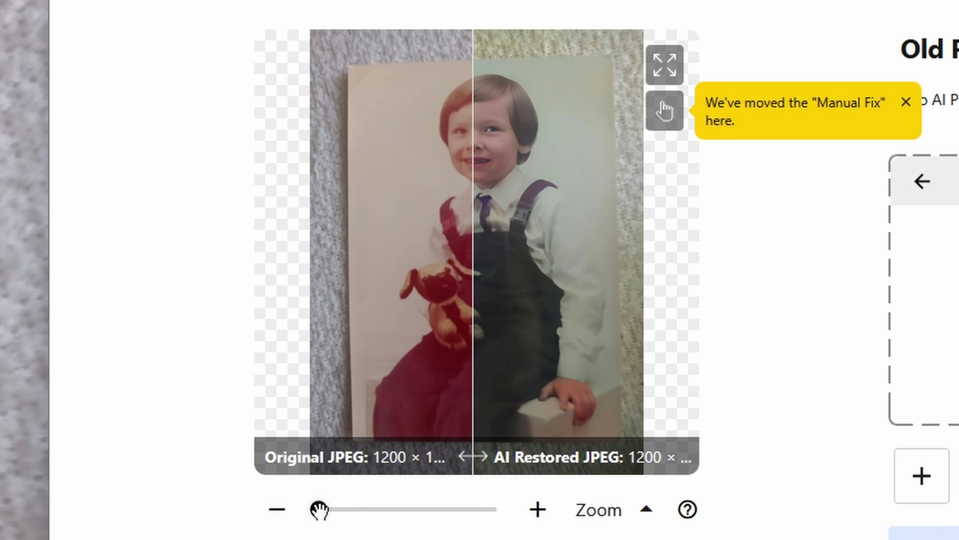
left_click_drag(319, 510, 356, 508)
left_click_drag(534, 156, 544, 446)
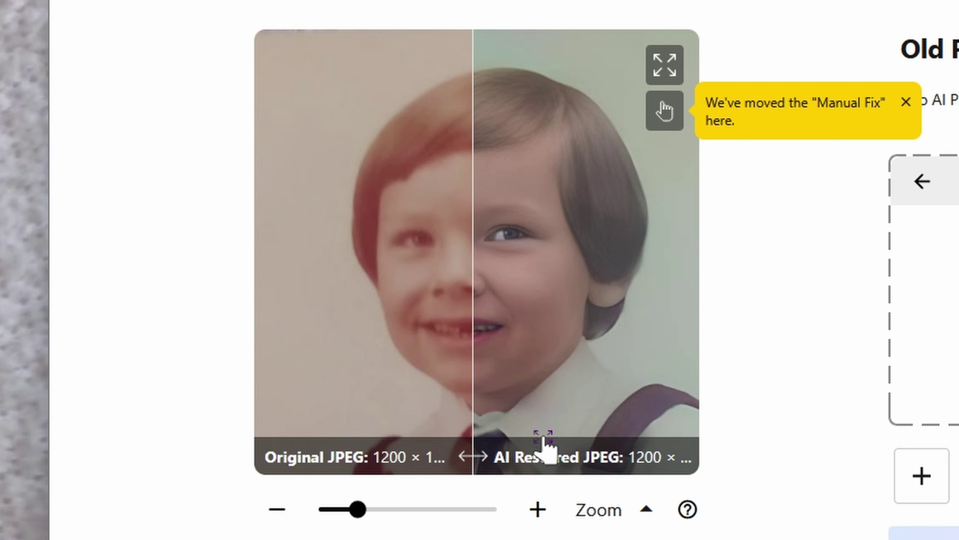
left_click_drag(472, 244, 585, 283)
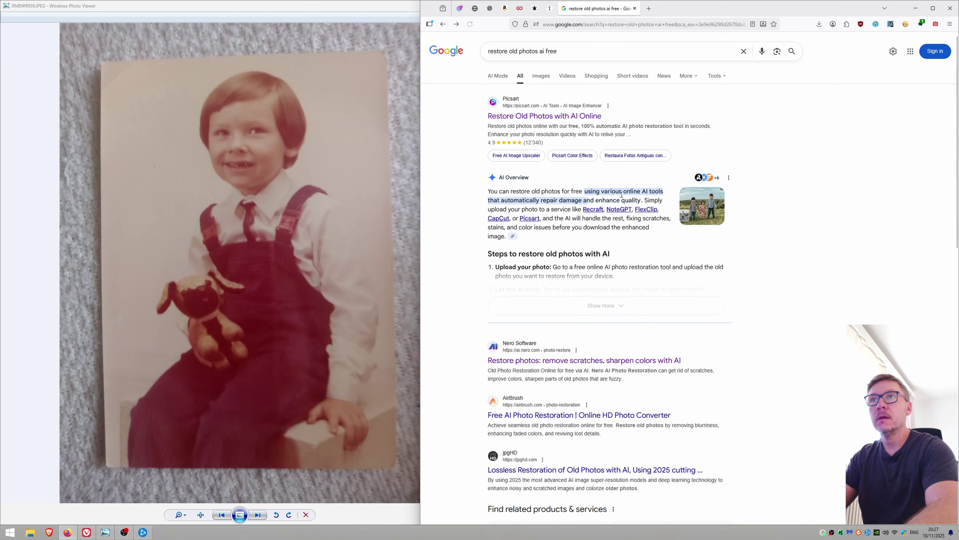
- Open AirBrush's Free AI Photo Restoration page from the search results and upload XMBW9939.JPEG
scroll(855, 229, "down", 4)
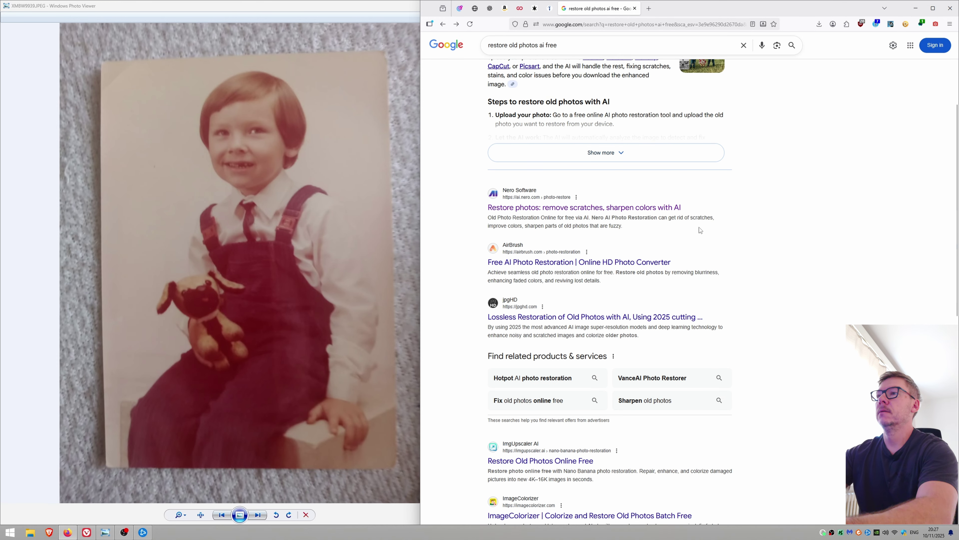
left_click(642, 261)
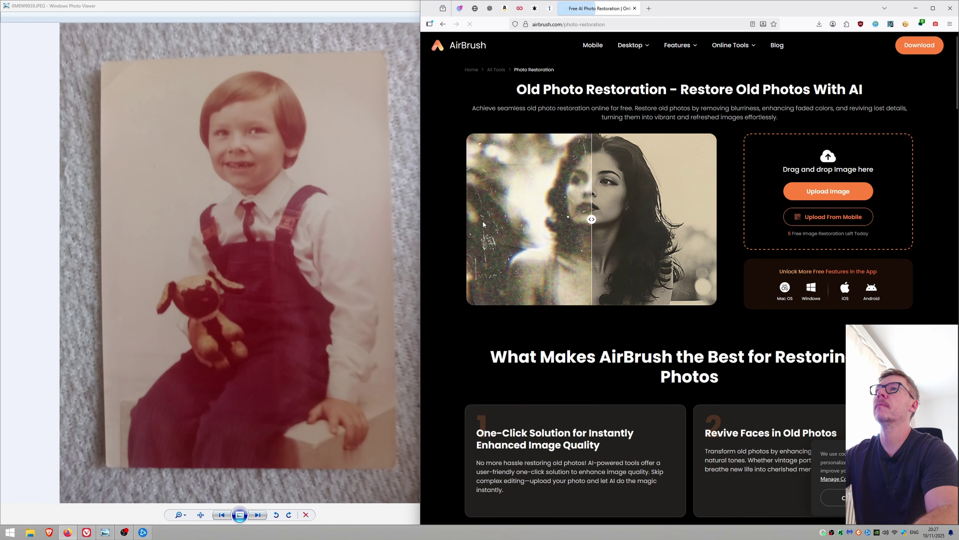
left_click(828, 191)
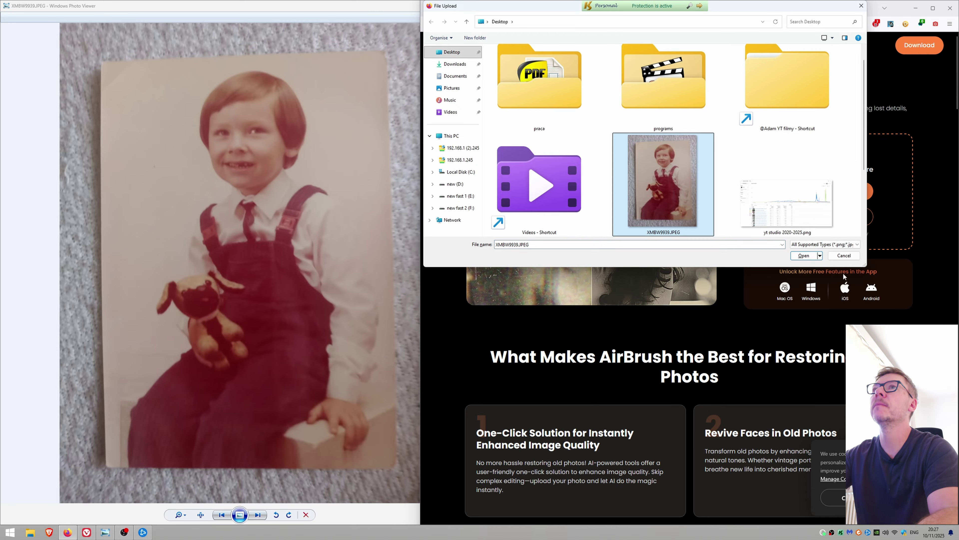
left_click(811, 256)
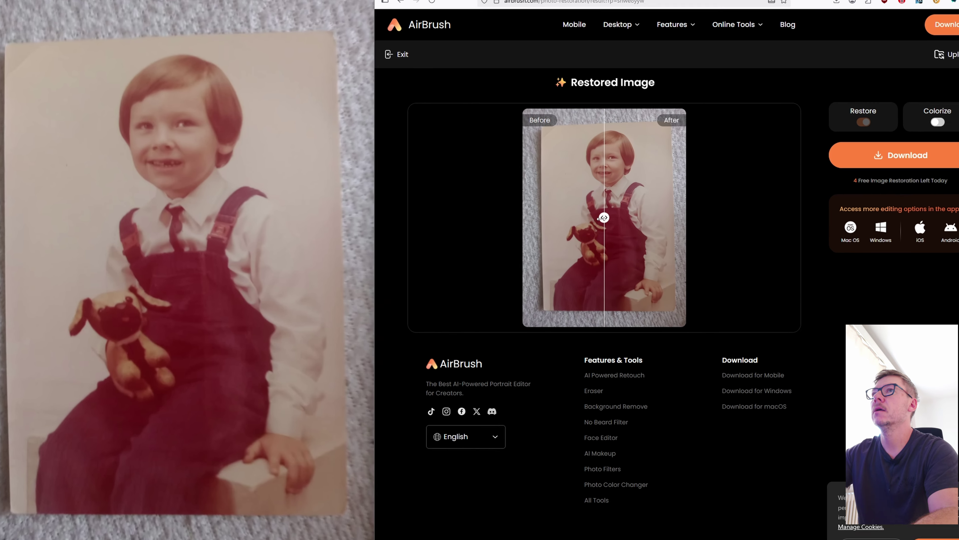
- Compare the before and after sides of AirBrush's restored image by sweeping the divider across the photo
left_click_drag(616, 217, 667, 213)
left_click_drag(599, 271, 419, 271)
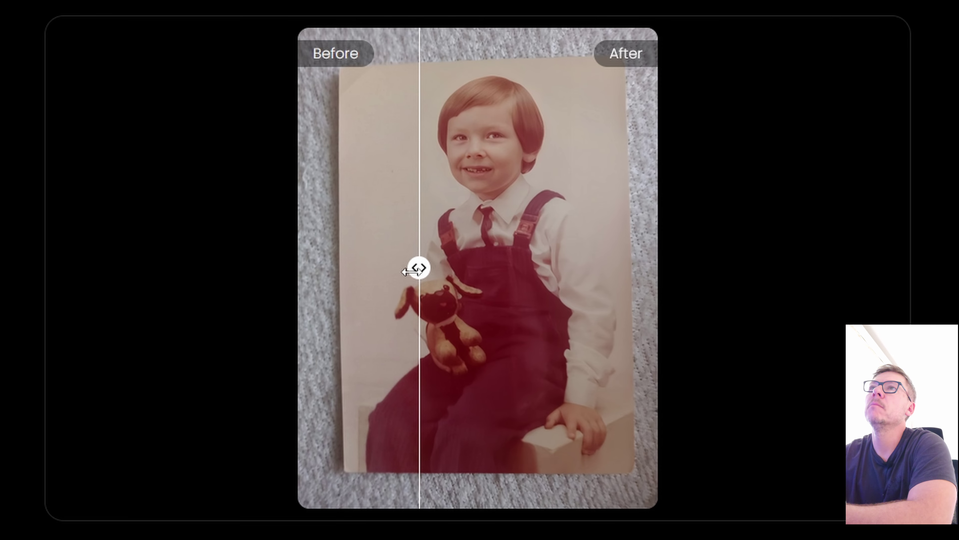
left_click_drag(419, 269, 344, 290)
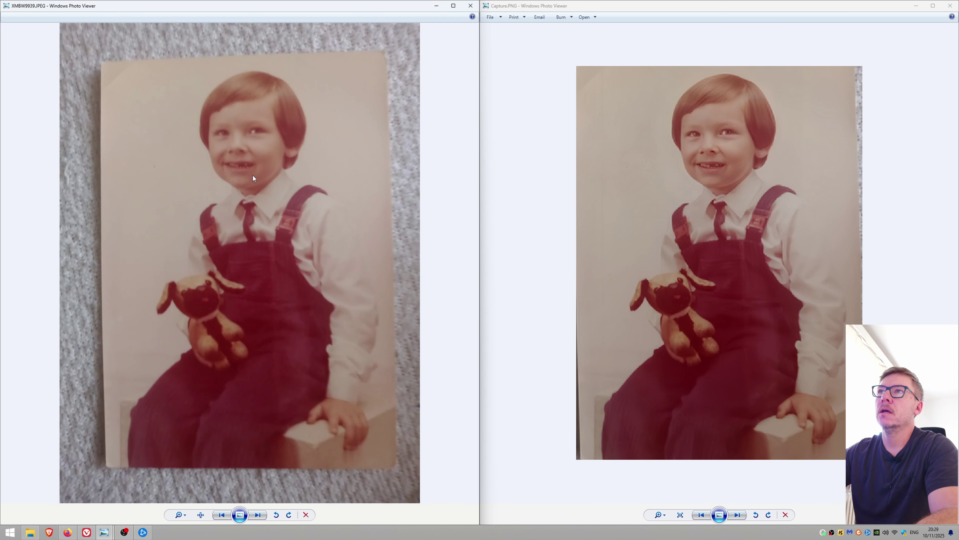
- Compare the original photo with Capture.PNG side by side at matching magnification
scroll(259, 180, "up", 3)
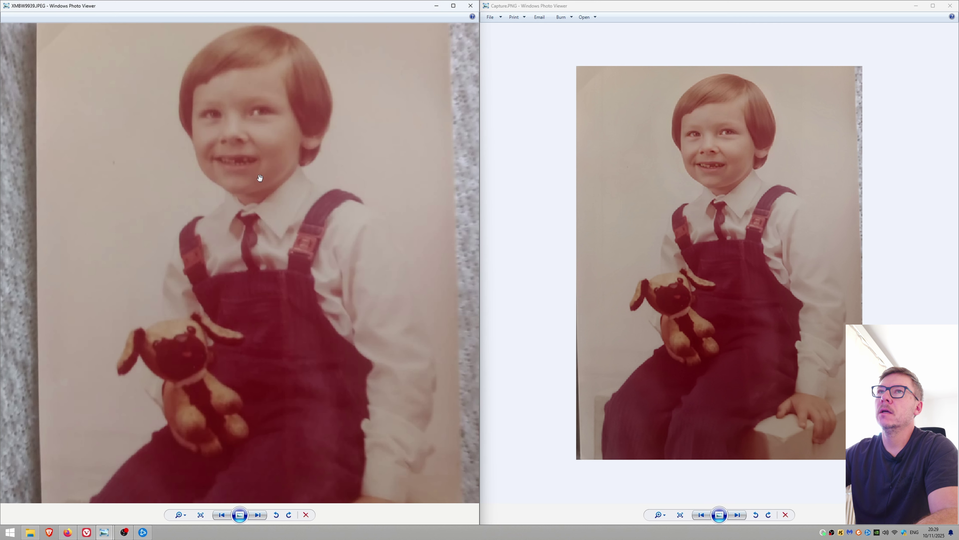
scroll(732, 181, "up", 4)
scroll(732, 182, "up", 3)
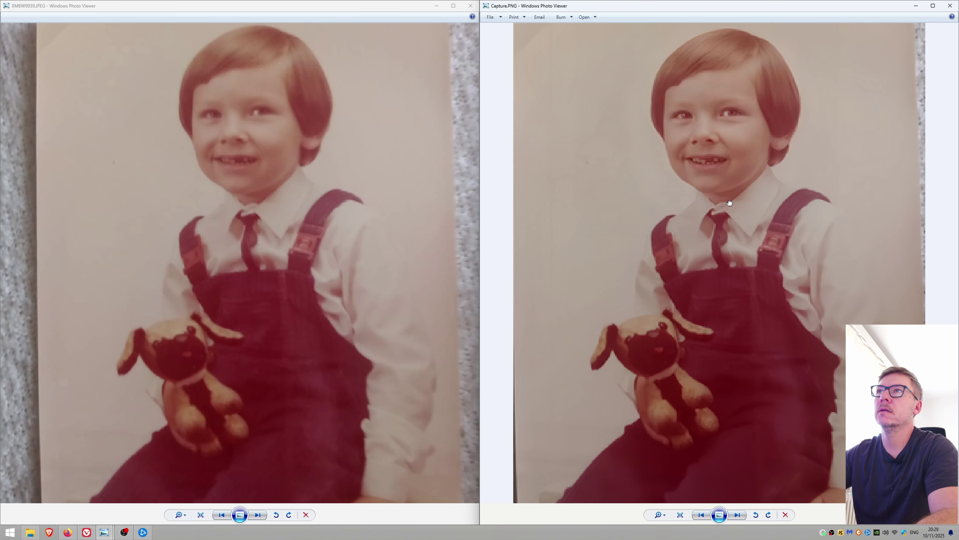
scroll(194, 164, "down", 3)
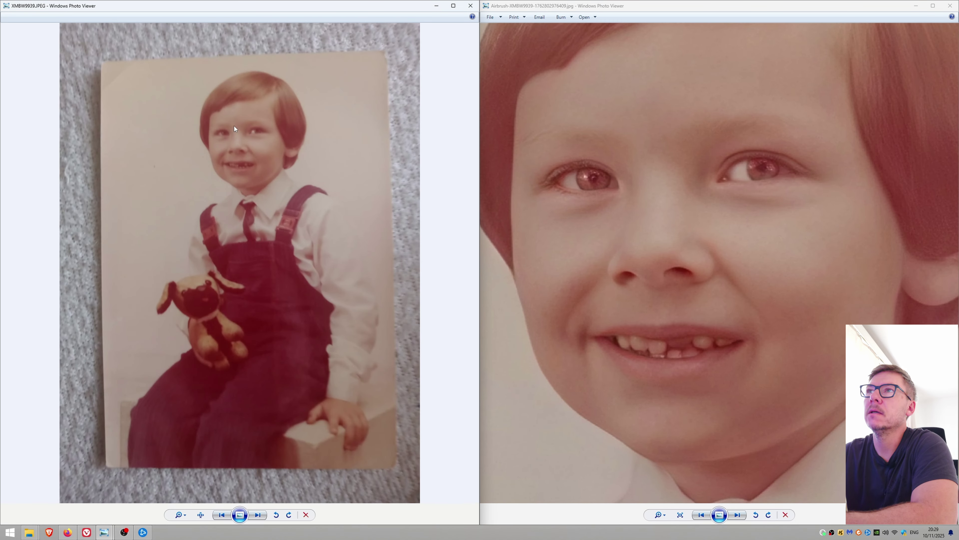
- Compare the child's eyes, teeth and hair in the original and the downloaded AirBrush restoration at several magnifications
scroll(234, 126, "up", 5)
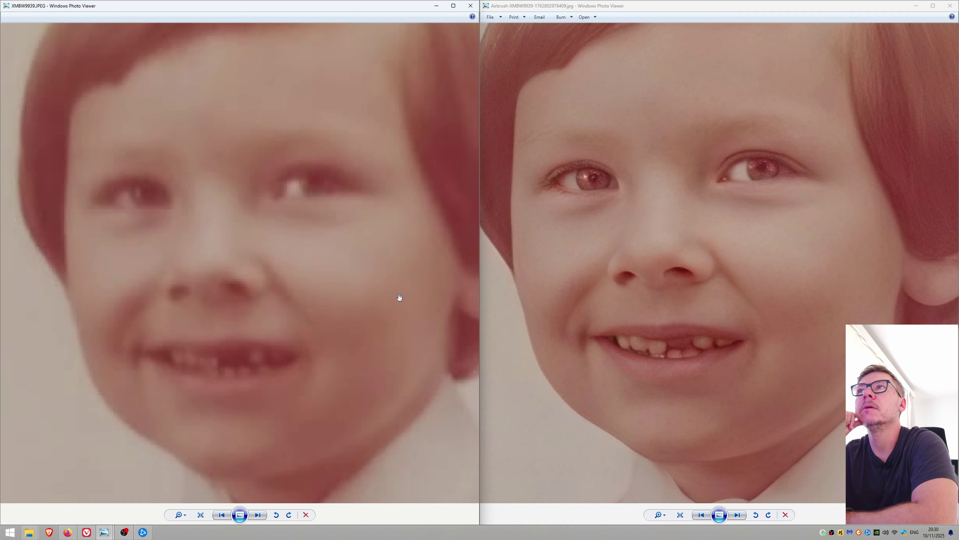
scroll(380, 289, "down", 1)
scroll(723, 294, "down", 1)
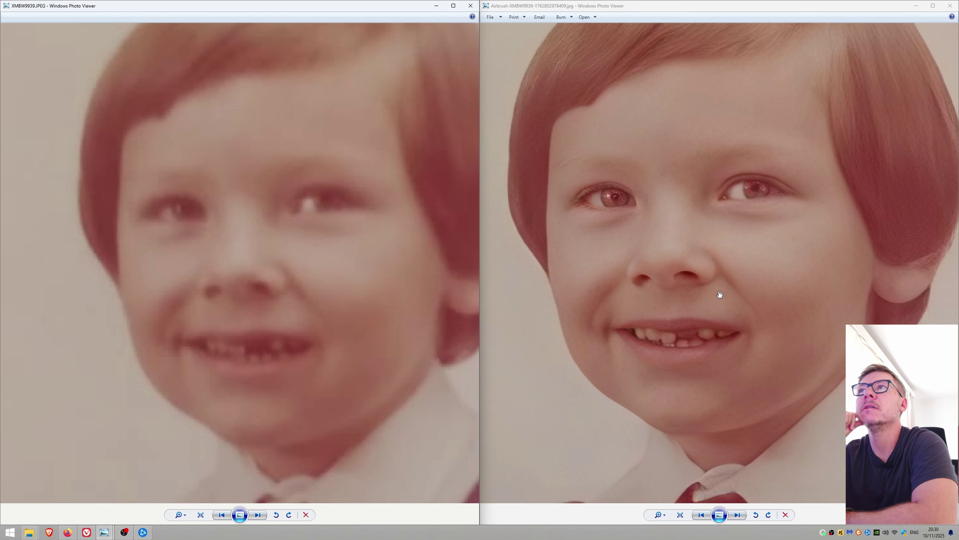
scroll(717, 291, "down", 5)
scroll(251, 228, "down", 5)
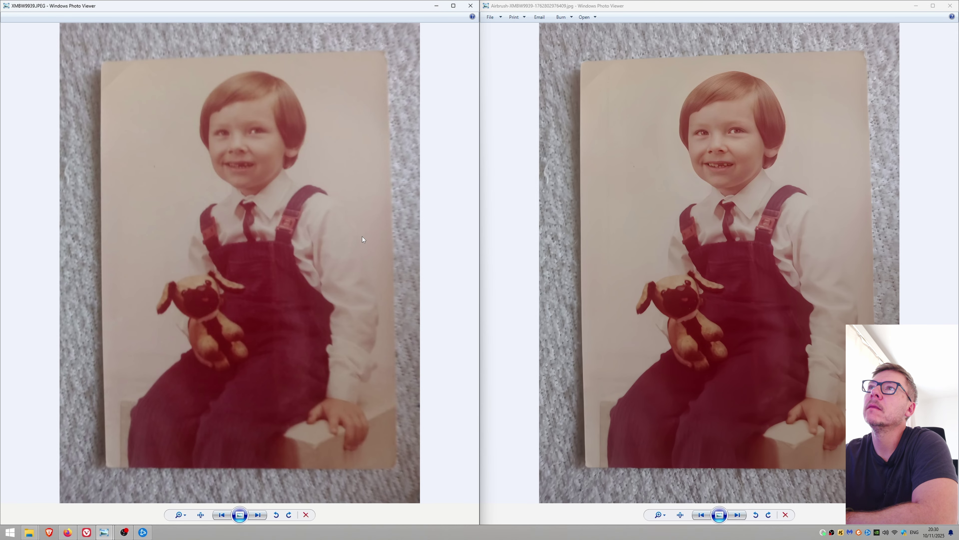
- Compare the toy dog in the original photo and the AirBrush restoration up close, then return both to full view
scroll(362, 236, "up", 5)
scroll(598, 300, "up", 5)
scroll(469, 306, "up", 1)
scroll(817, 320, "up", 1)
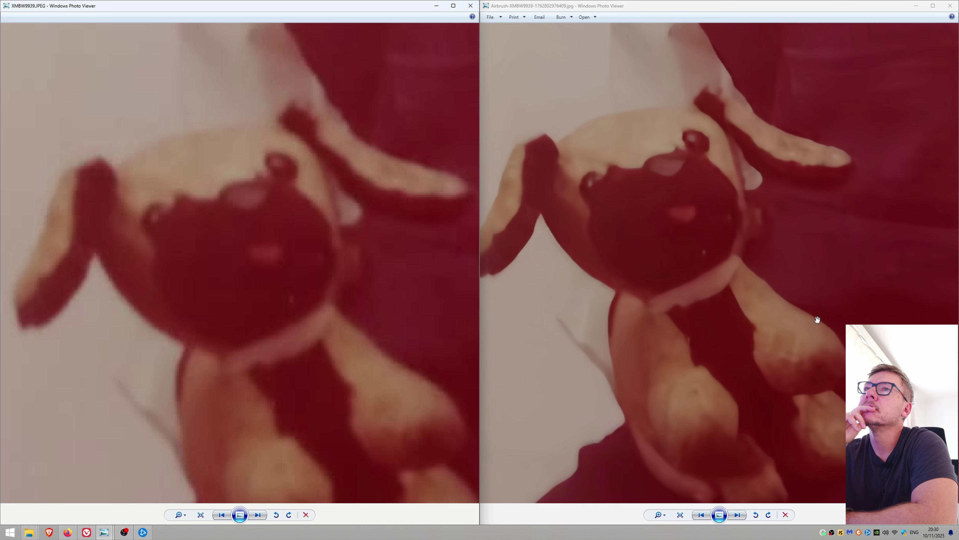
scroll(815, 322, "down", 5)
scroll(274, 264, "down", 5)
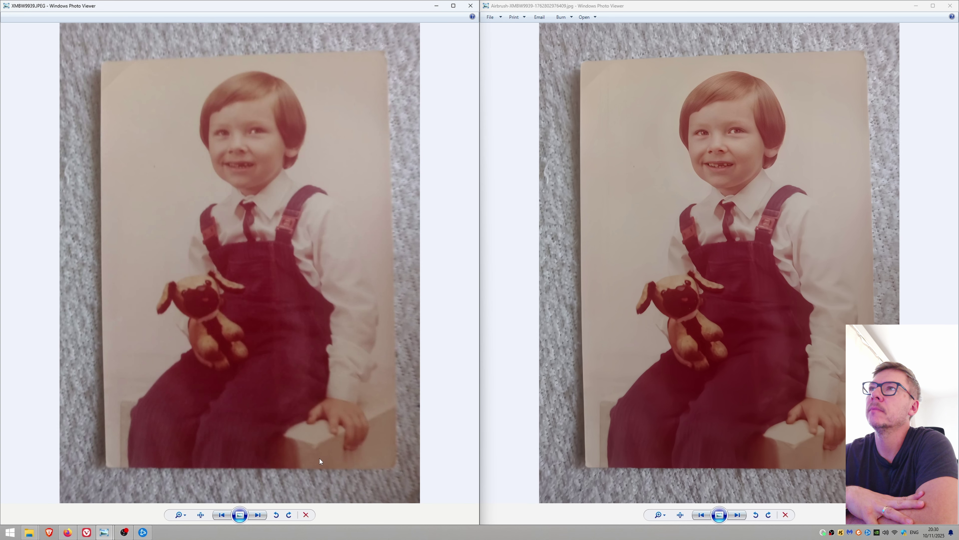
- Compare the child's hand on the block in the original photo and the AirBrush restoration up close, then return the original to full view
scroll(387, 449, "up", 5)
left_click_drag(387, 449, 186, 300)
scroll(808, 386, "up", 6)
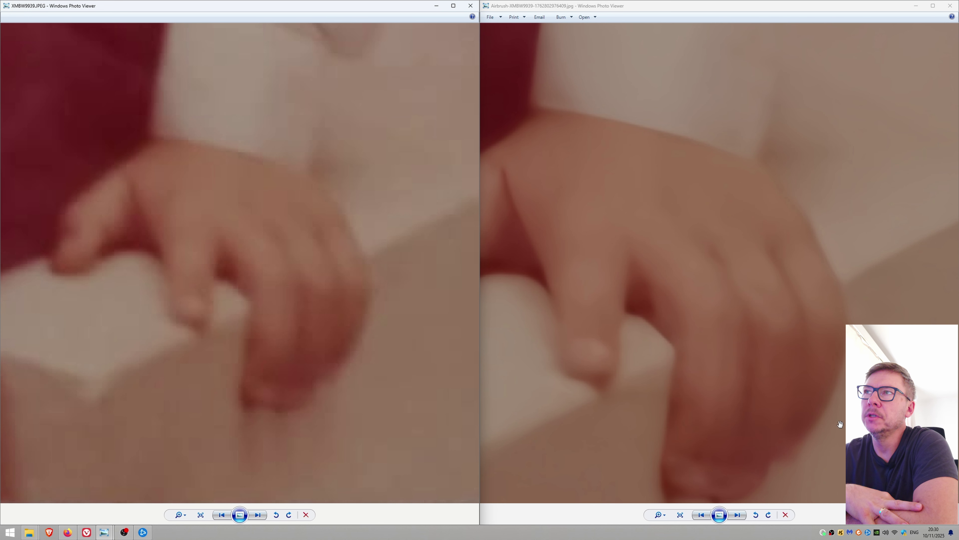
scroll(826, 365, "down", 1)
left_click_drag(844, 361, 835, 350)
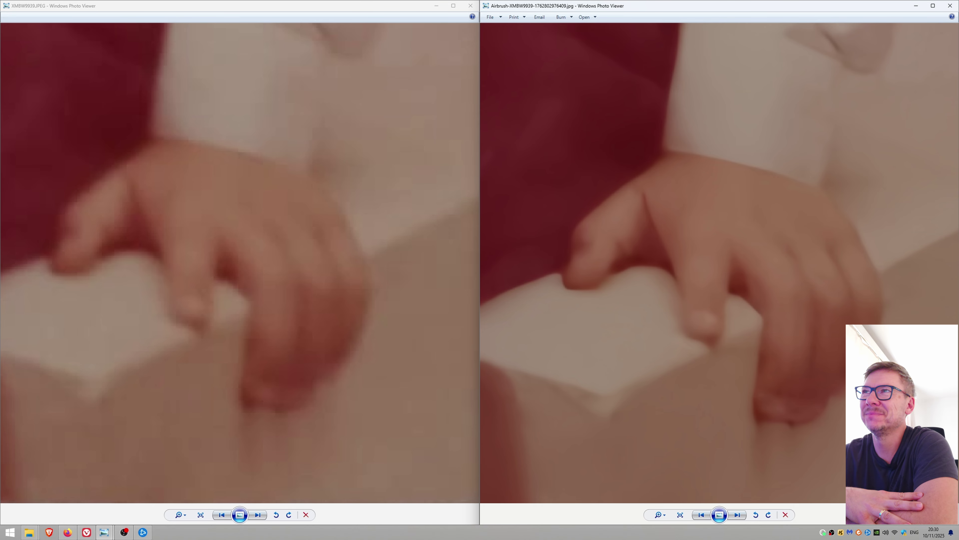
scroll(772, 315, "down", 1)
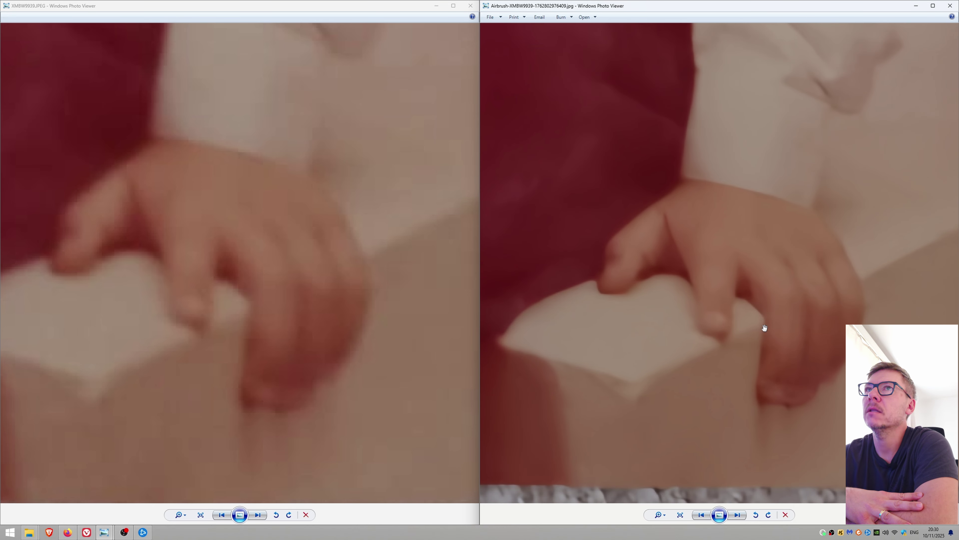
scroll(239, 272, "down", 5)
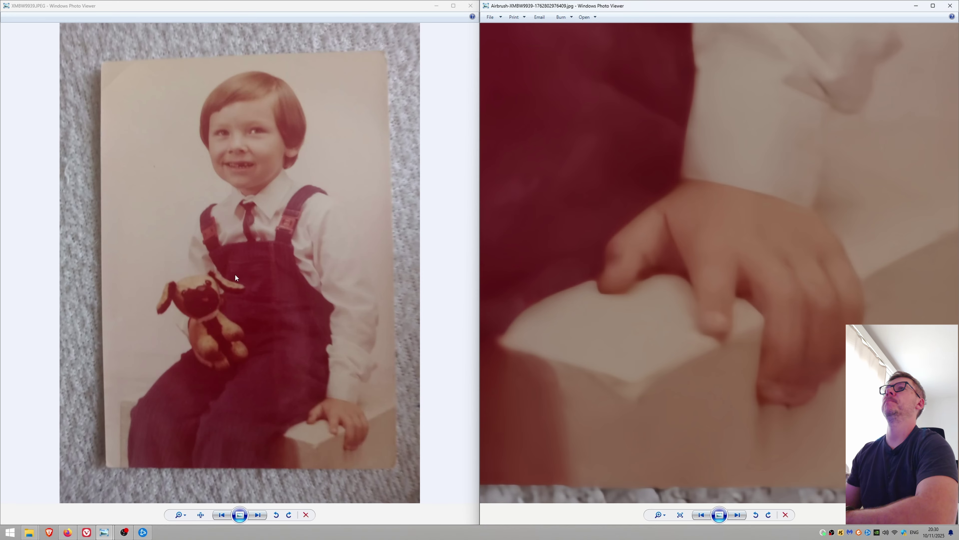
scroll(665, 272, "down", 5)
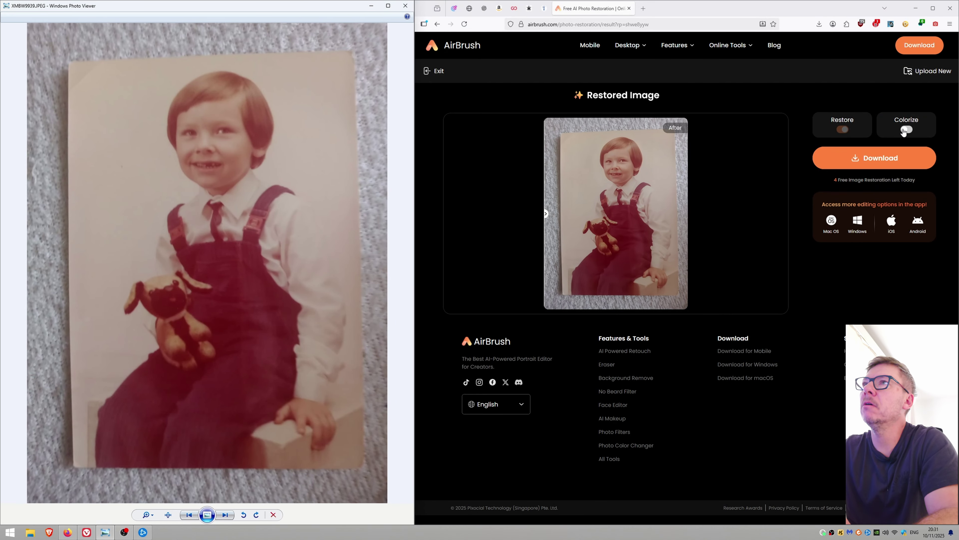
- Turn on Colorize for the AirBrush restored image and move the comparison divider aside to reveal the colorized version
left_click(904, 130)
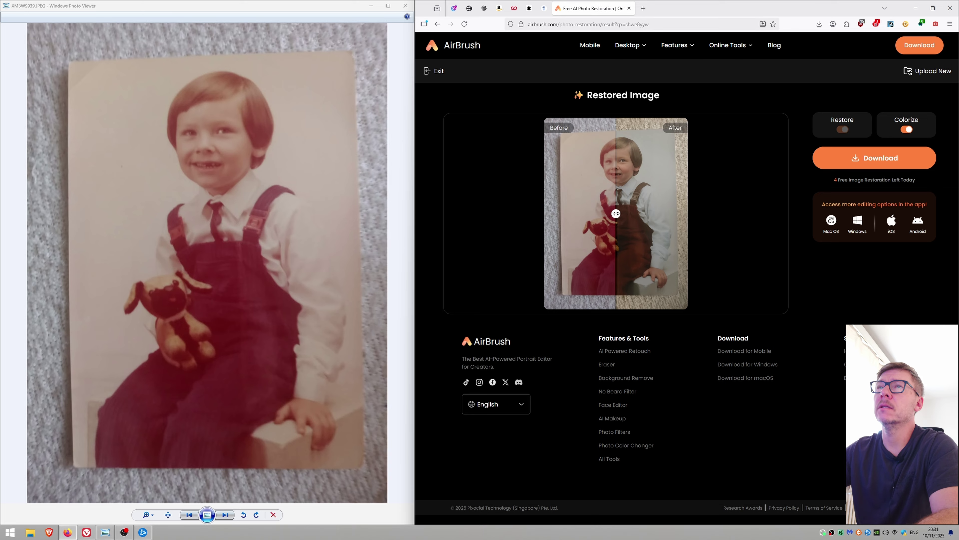
left_click_drag(616, 214, 553, 214)
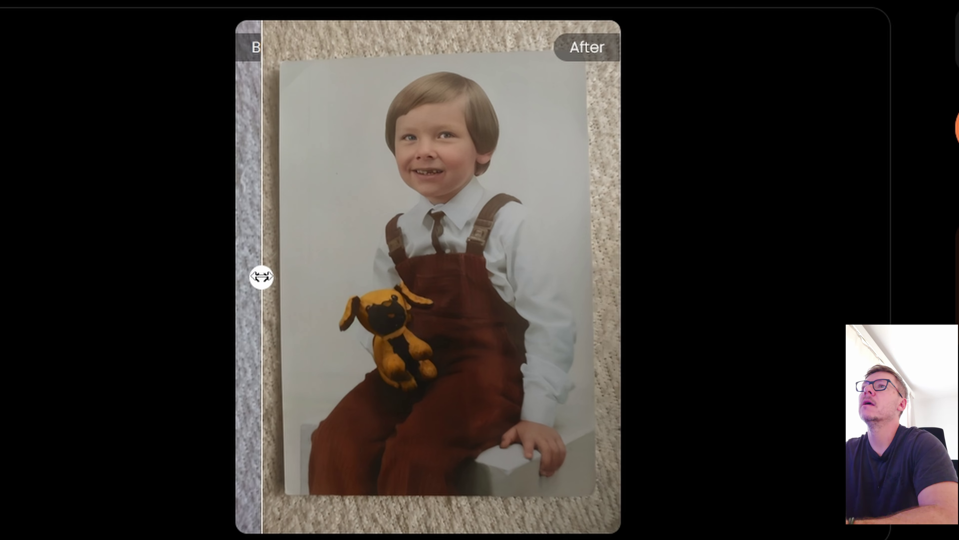
mouse_move(261, 278)
left_mouse_down()
mouse_move(665, 275)
mouse_move(259, 276)
mouse_move(249, 284)
left_mouse_up()
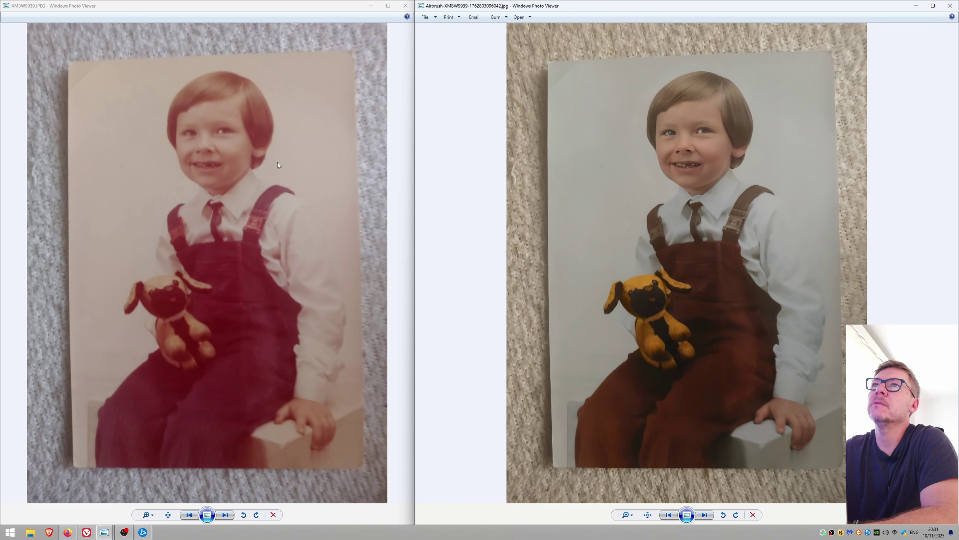
- Compare the original photo with the downloaded colorized AirBrush image side by side at slightly enlarged magnification
scroll(278, 165, "up", 1)
scroll(709, 223, "up", 1)
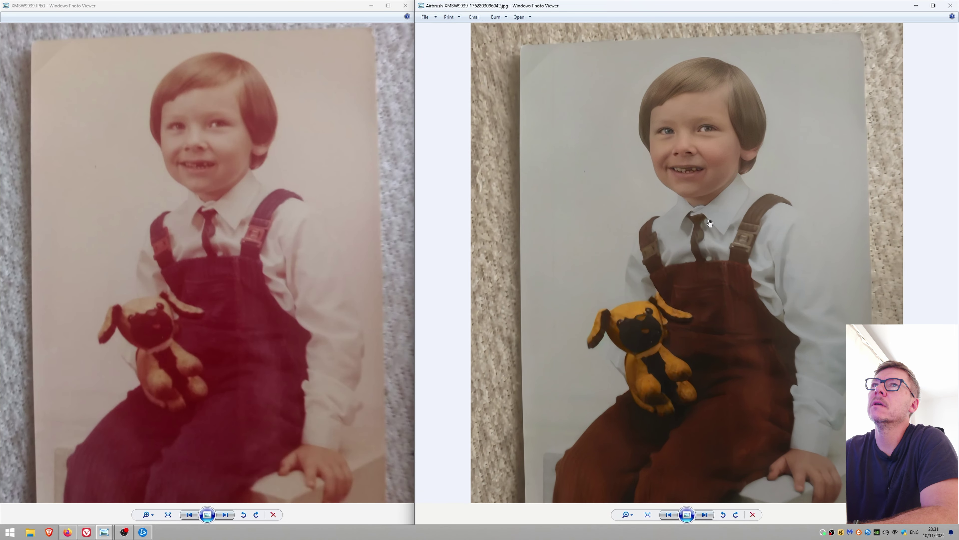
left_click_drag(300, 218, 318, 249)
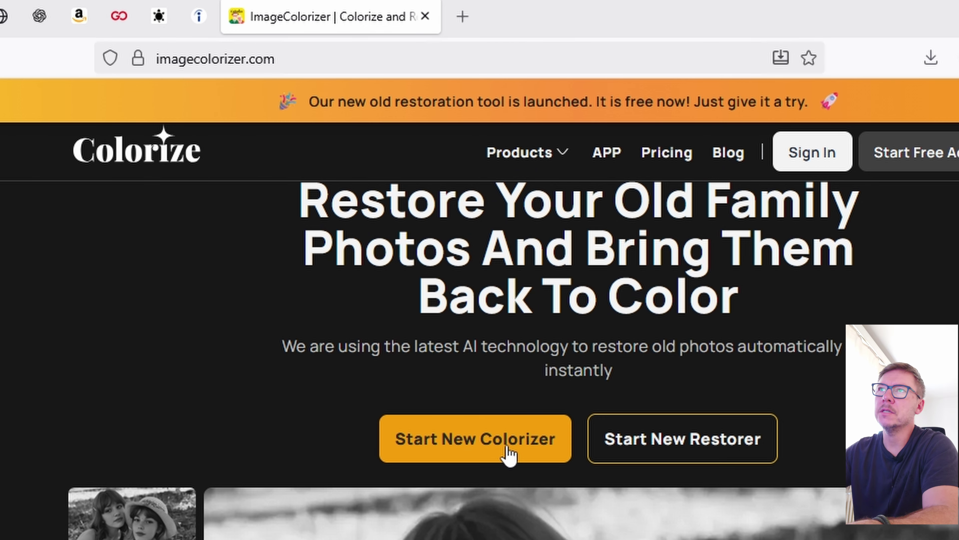
- Start a new restoration on ImageColorizer with XMBW9939.JPEG from the Desktop, and dismiss the promotional banner
left_click(709, 446)
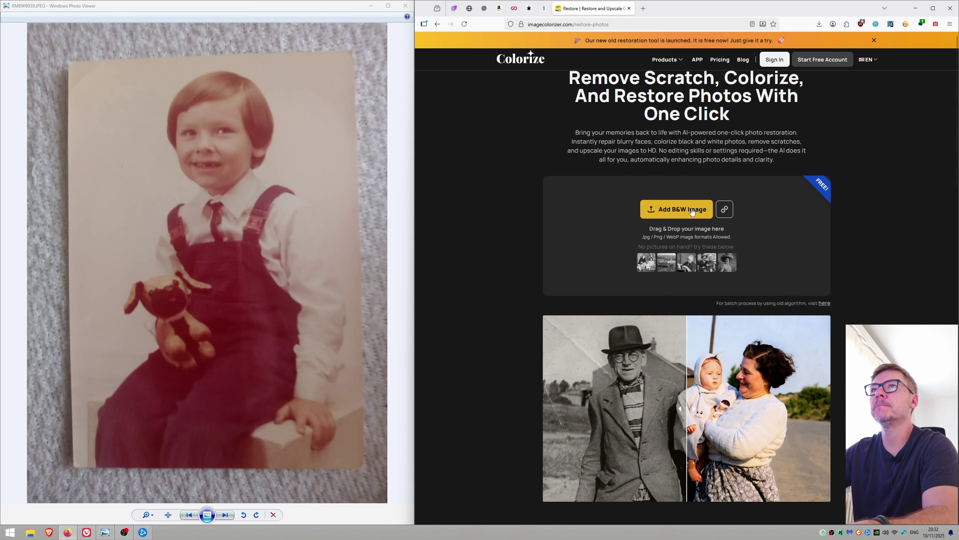
left_click(692, 211)
scroll(627, 174, "down", 1)
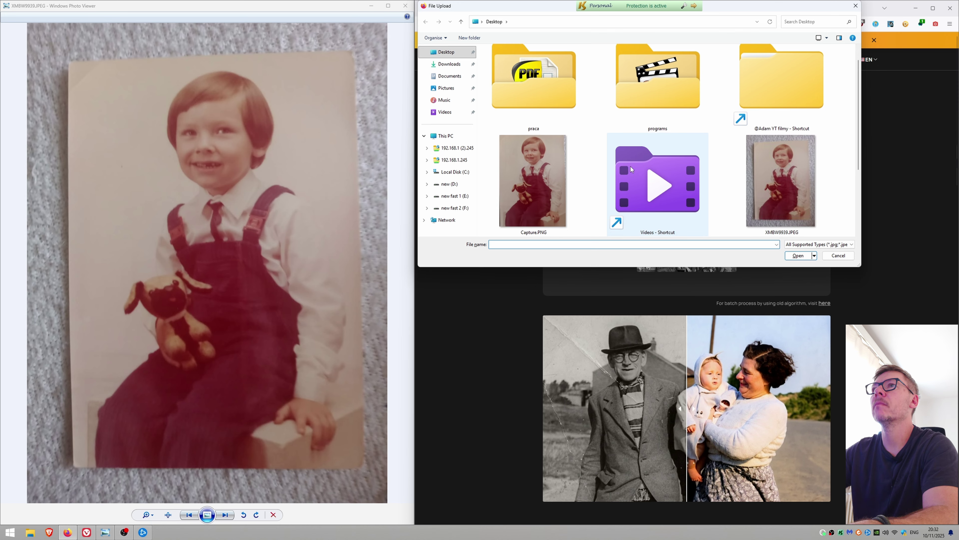
left_click(780, 181)
left_click(797, 256)
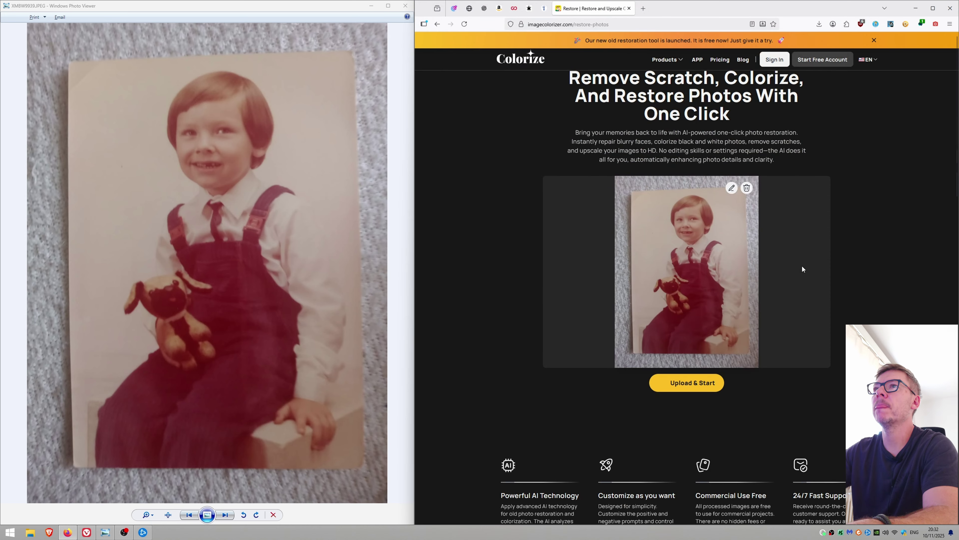
left_click(704, 387)
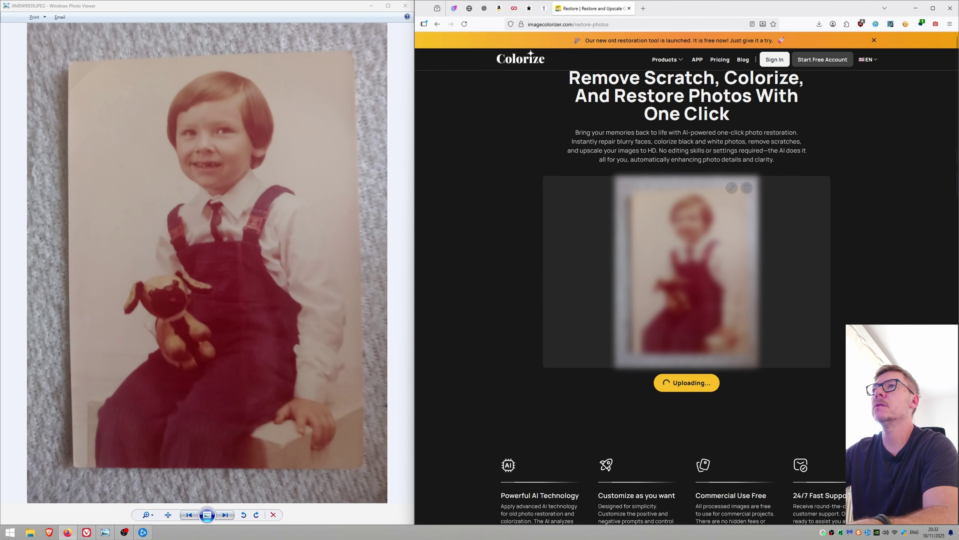
left_click(874, 41)
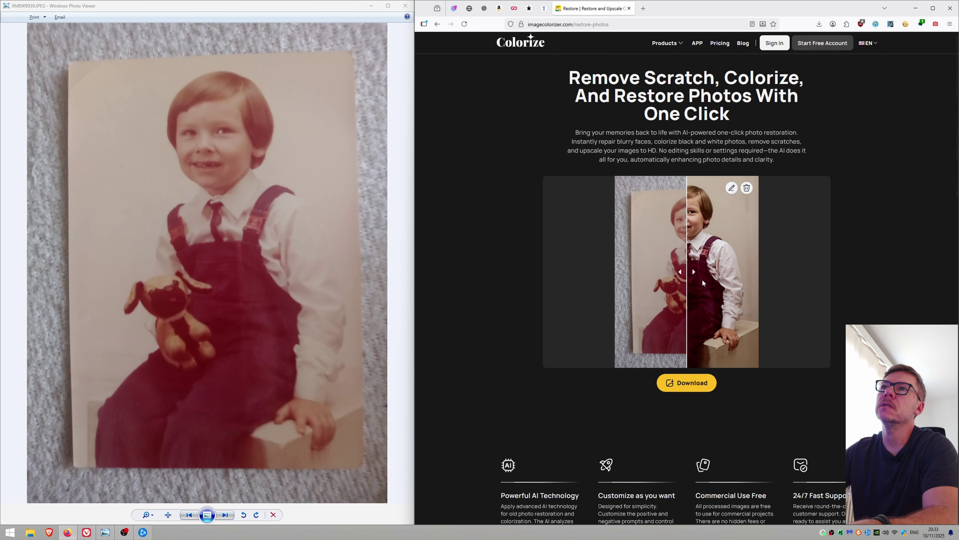
- Reveal the full restored side of the ImageColorizer result and examine the child's face up close in the downloaded copy
left_click_drag(685, 271, 606, 269)
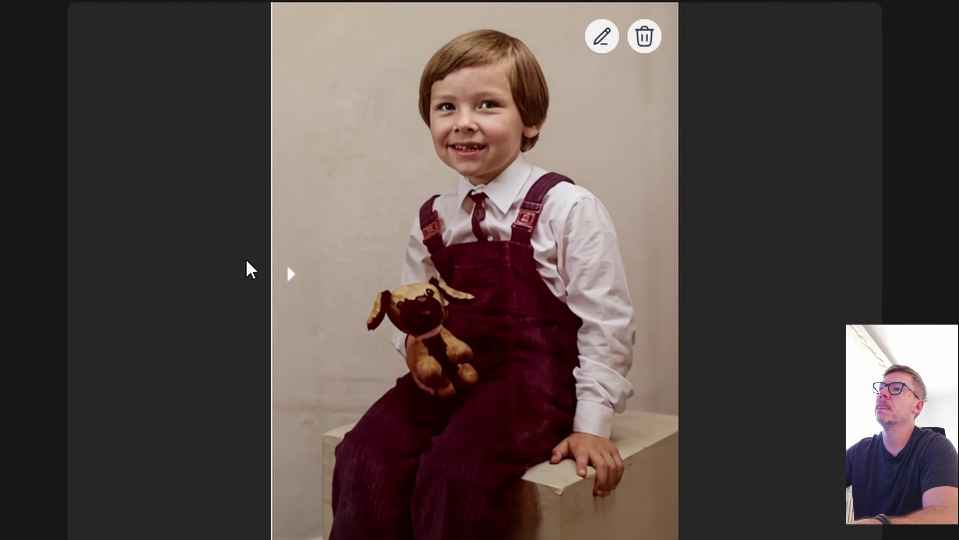
mouse_move(272, 271)
left_mouse_down()
mouse_move(639, 272)
mouse_move(306, 272)
mouse_move(260, 261)
left_mouse_up()
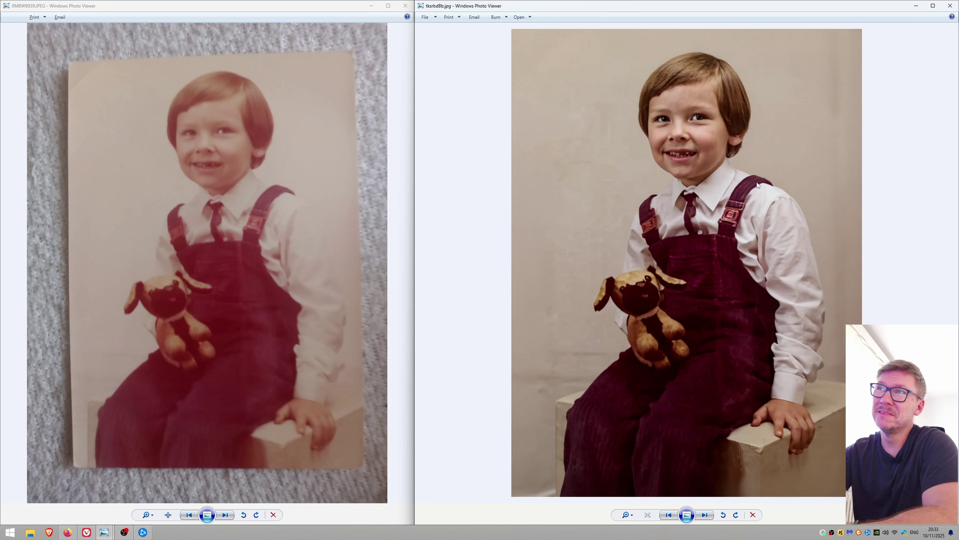
scroll(709, 101, "up", 5)
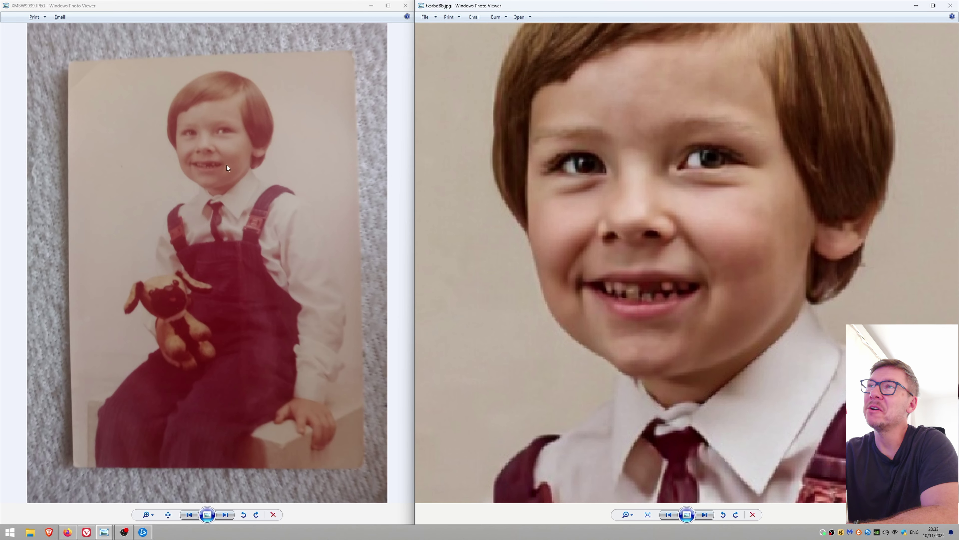
scroll(749, 285, "up", 2)
scroll(538, 188, "down", 3)
scroll(610, 221, "up", 1)
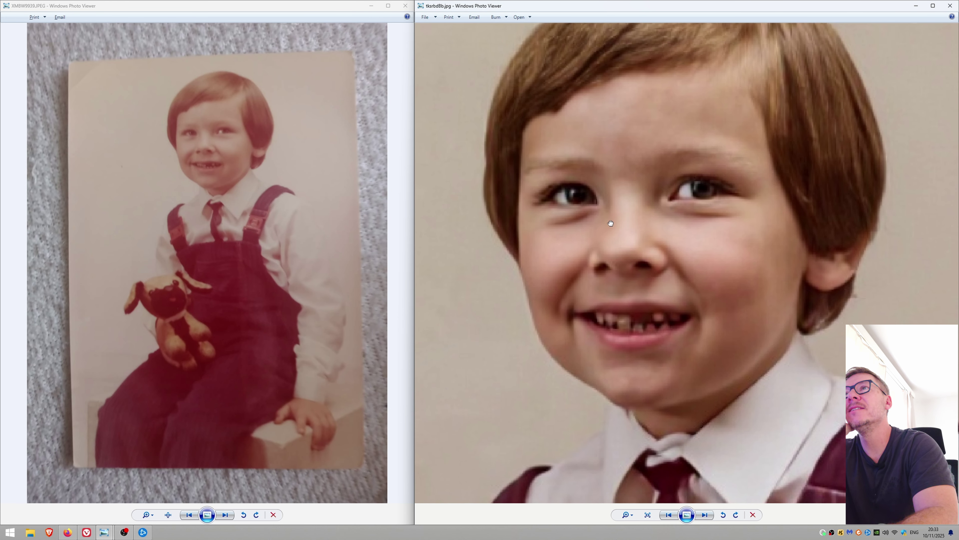
scroll(624, 233, "down", 1)
- Enlarge the child's face in the original to match the ImageColorizer restoration, and widen the original's window to compare them
scroll(185, 166, "up", 4)
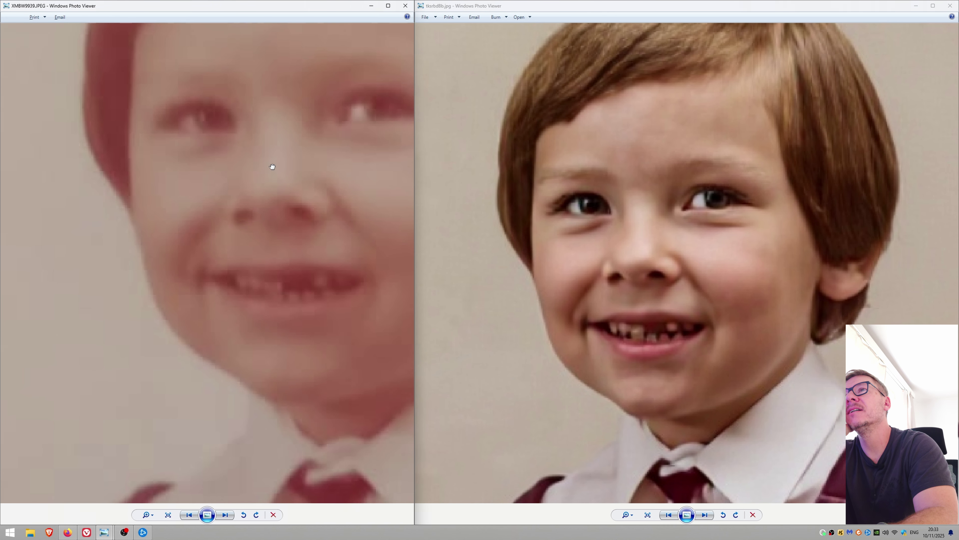
left_click_drag(272, 165, 210, 235)
scroll(279, 251, "down", 2)
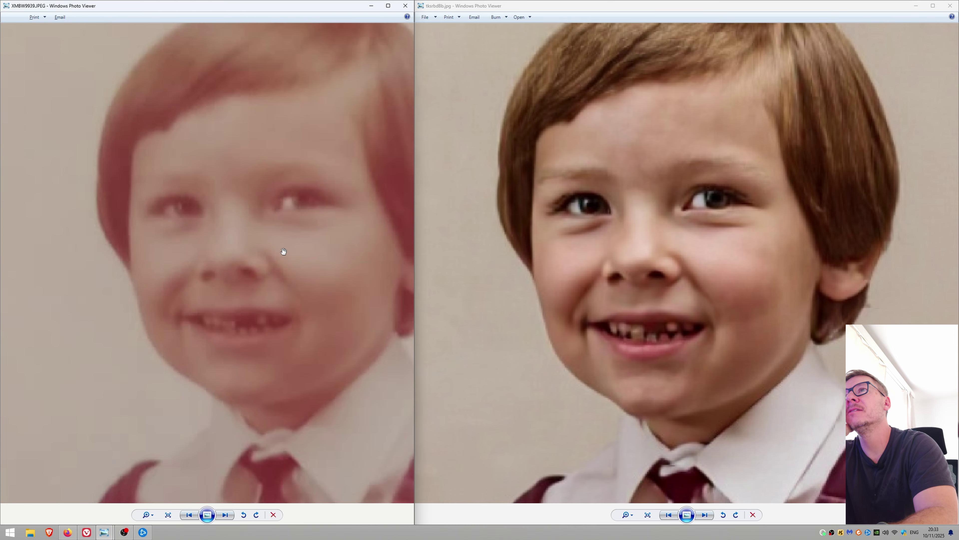
scroll(308, 256, "up", 2)
left_click_drag(475, 257, 521, 250)
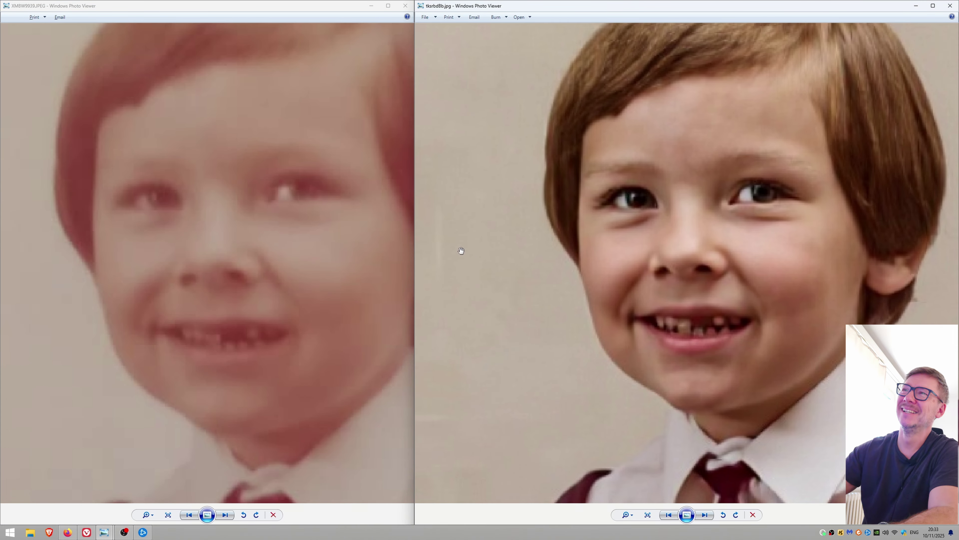
left_click_drag(414, 248, 451, 250)
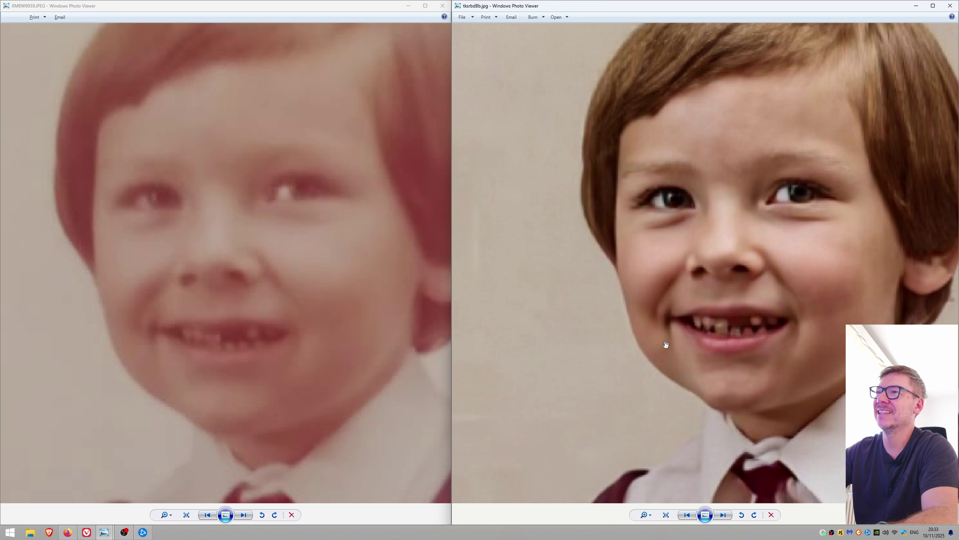
- Compare the original and the ImageColorizer restoration from portrait to full view, and close the restored image
scroll(732, 269, "down", 1)
scroll(312, 234, "down", 1)
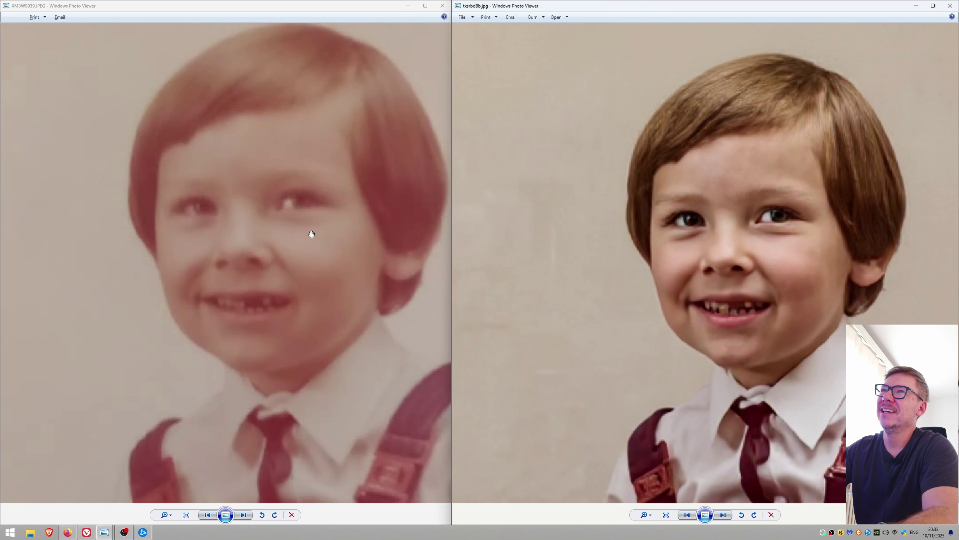
scroll(826, 266, "down", 1)
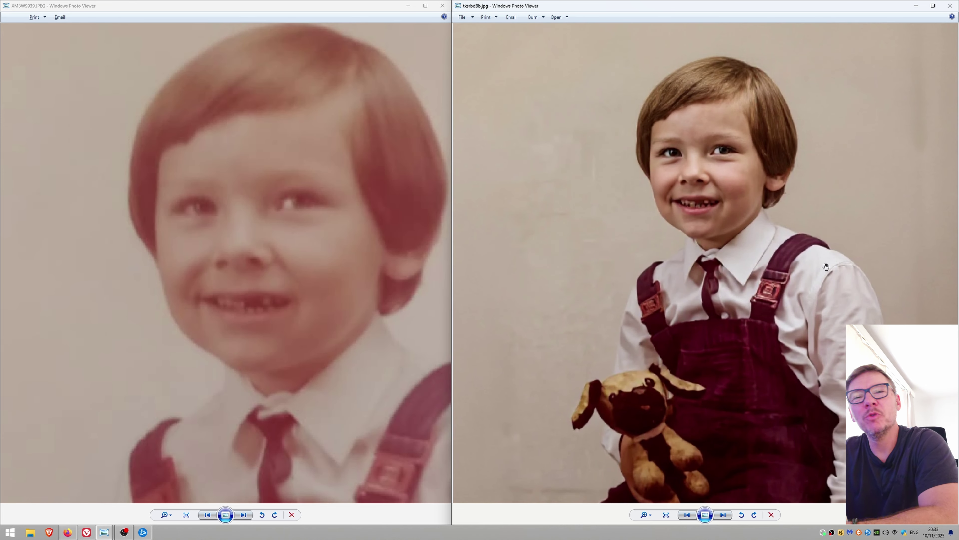
scroll(227, 212, "down", 3)
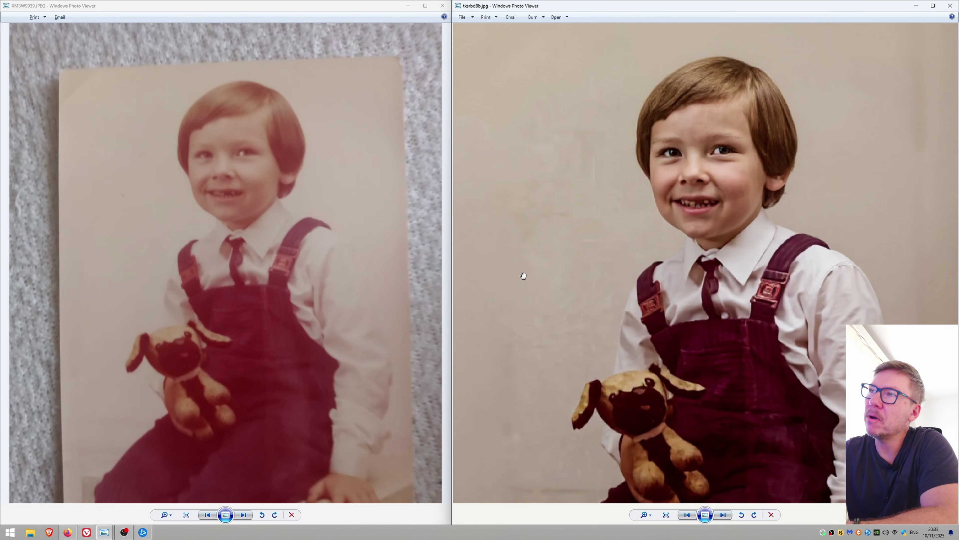
scroll(524, 276, "down", 1)
scroll(293, 275, "down", 1)
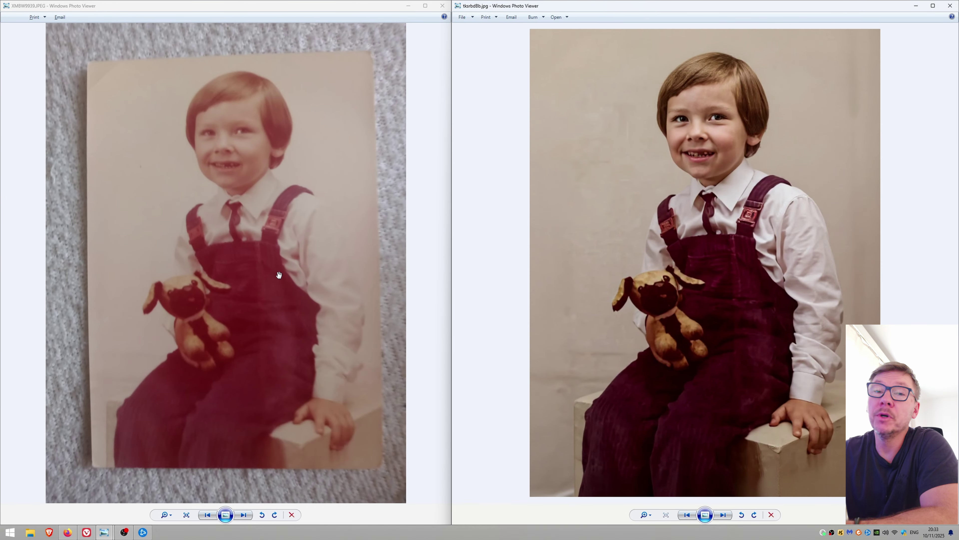
left_click(956, 5)
- Examine ImageColorizer's feature descriptions and sample before and after restorations on the Restore page
scroll(776, 389, "down", 8)
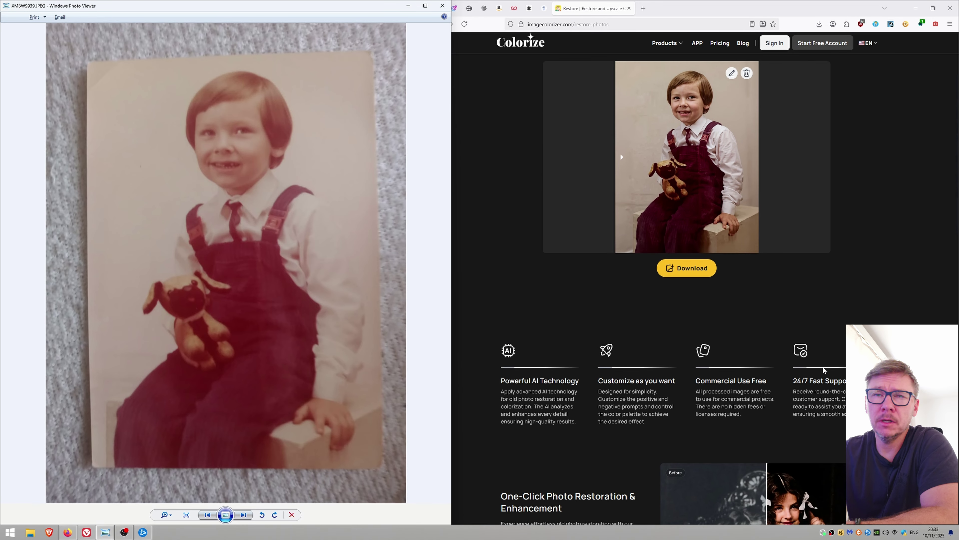
scroll(763, 340, "down", 2)
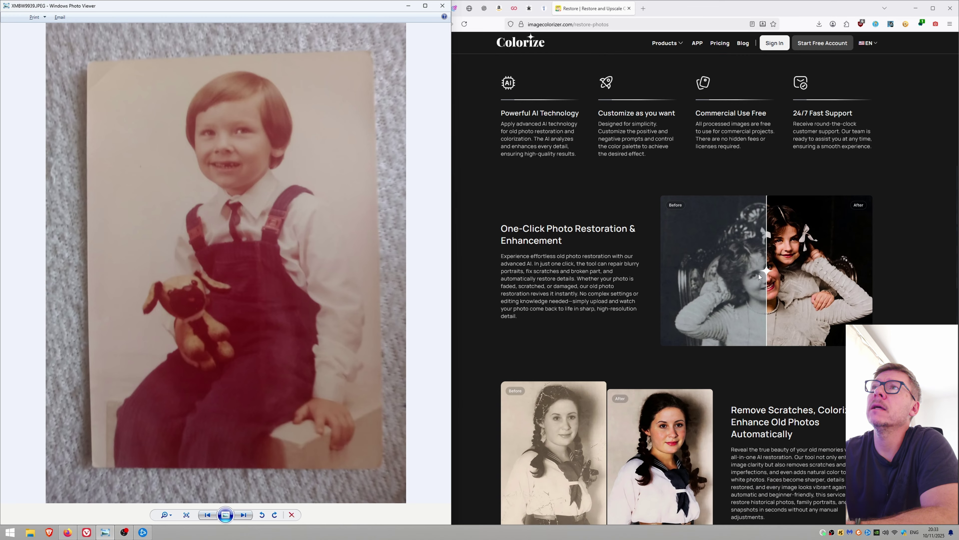
left_click_drag(764, 275, 944, 295)
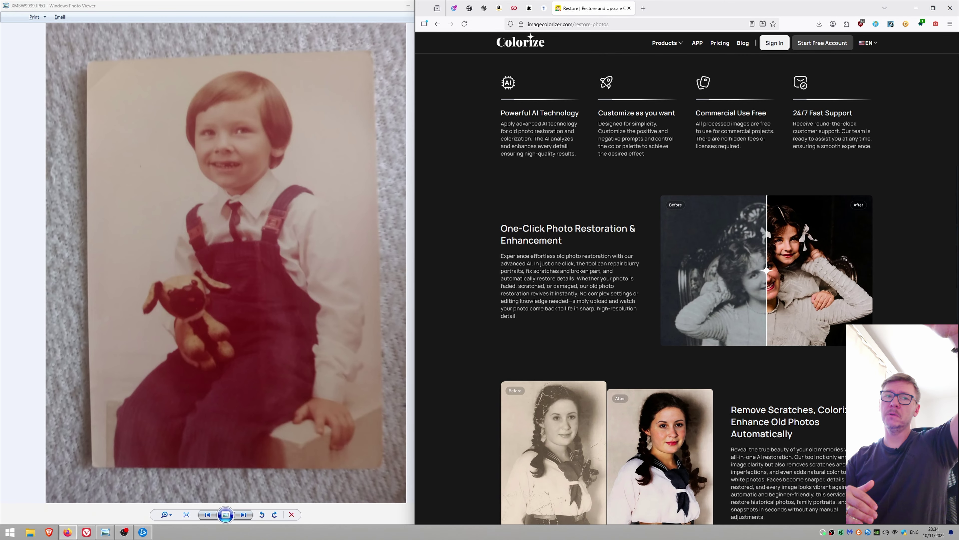
scroll(945, 294, "down", 3)
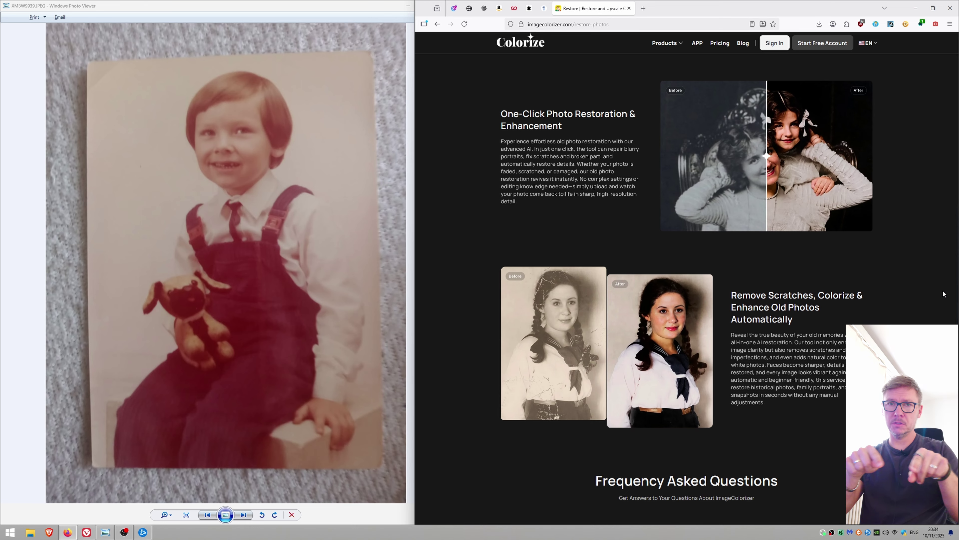
scroll(941, 291, "up", 9)
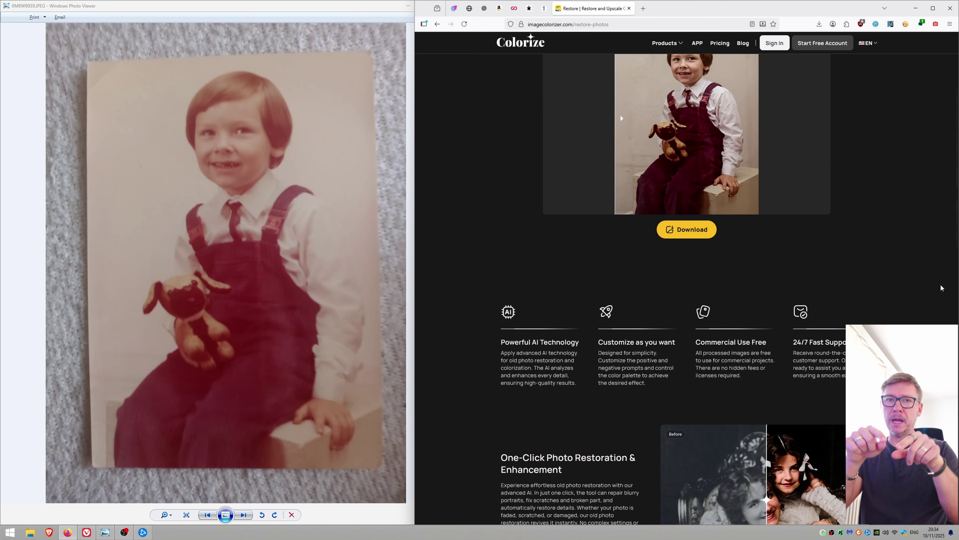
scroll(941, 288, "up", 4)
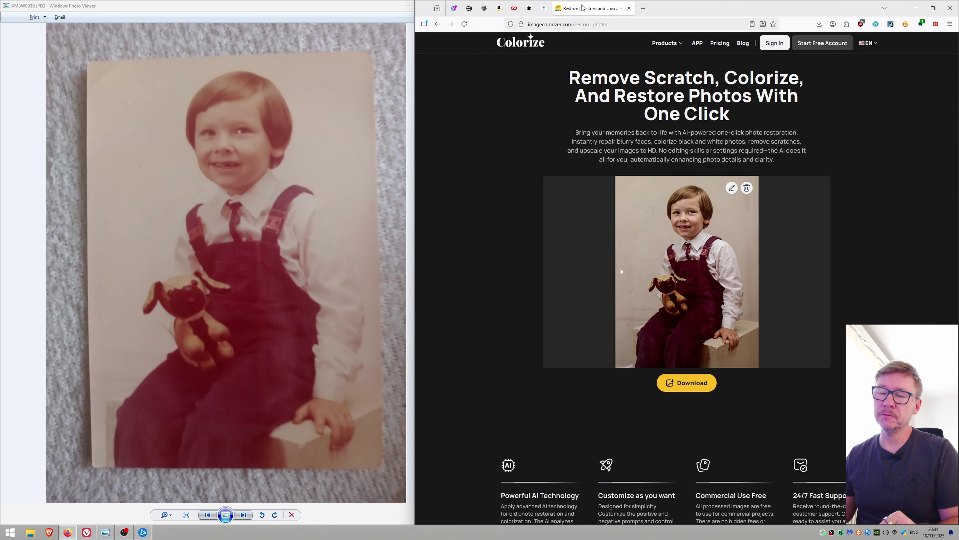
scroll(767, 271, "down", 10)
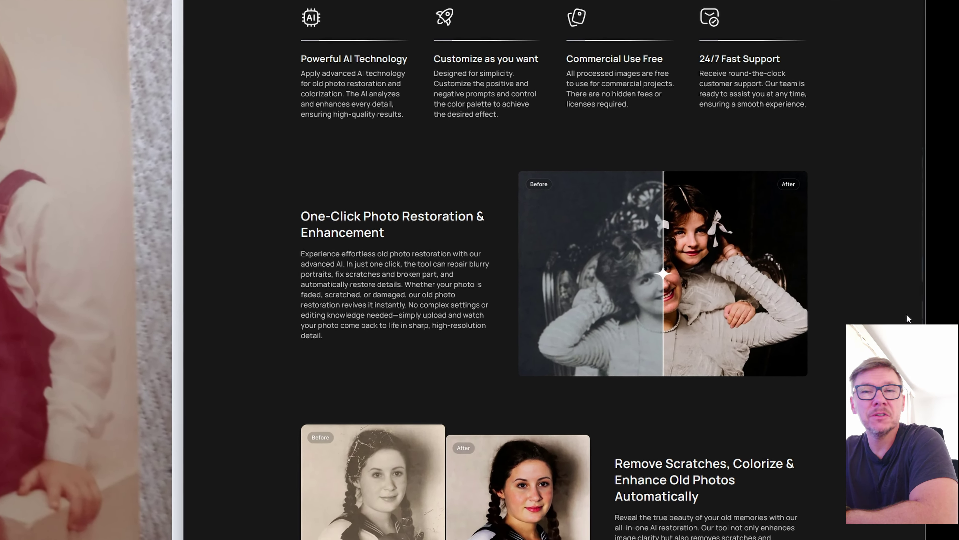
scroll(907, 314, "down", 4)
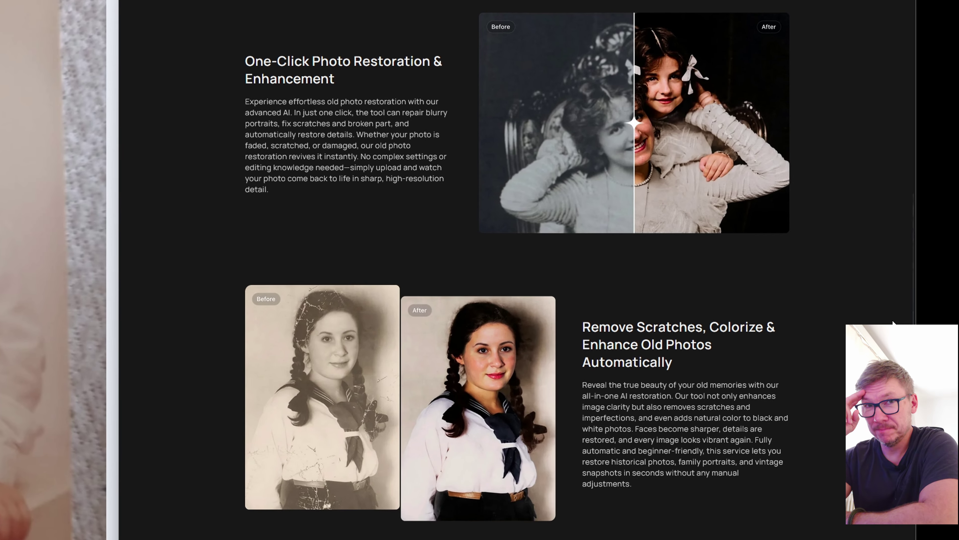